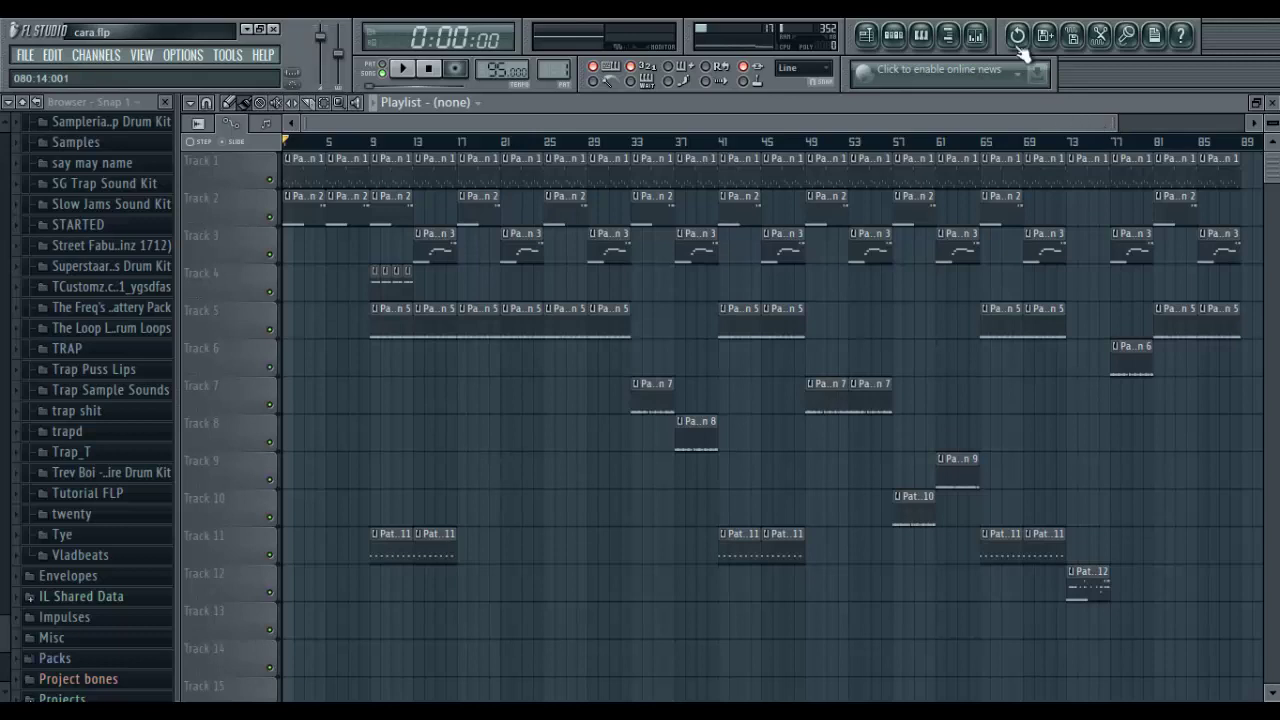
# Play the song arrangement from the beginning, check the channel rack during playback, and stop it.
pyautogui.click(403, 70)
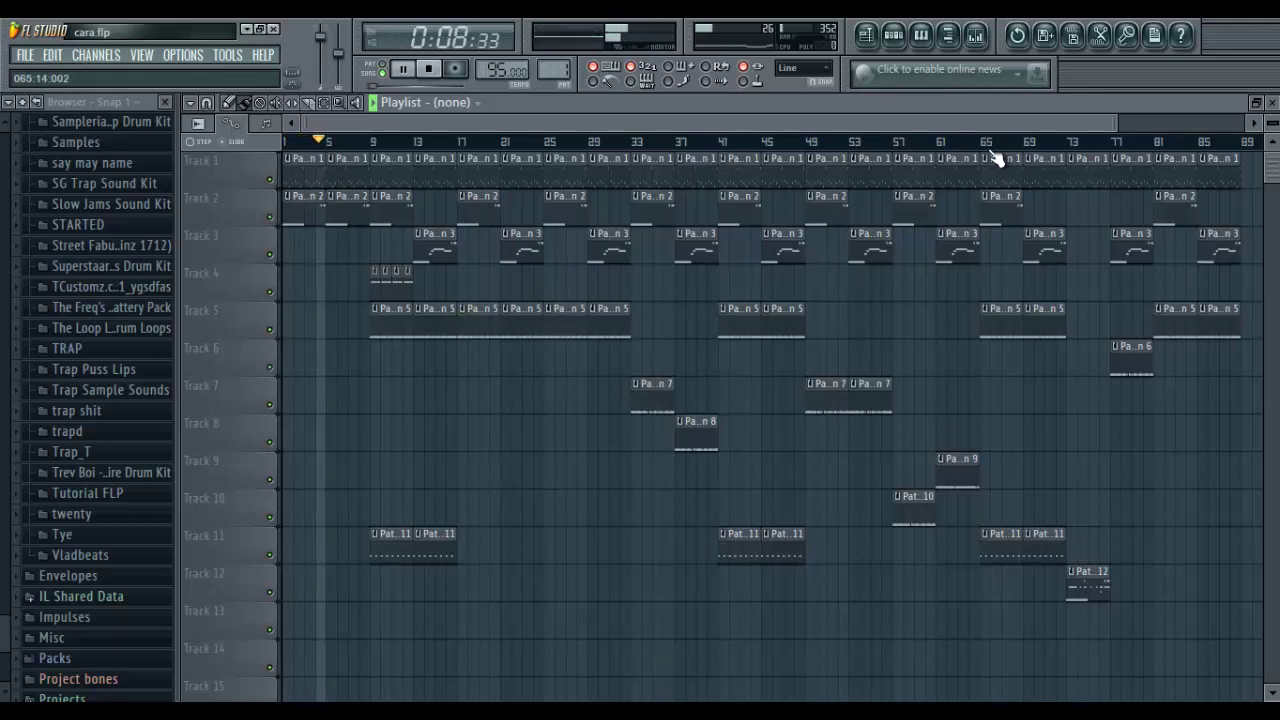
pyautogui.click(893, 35)
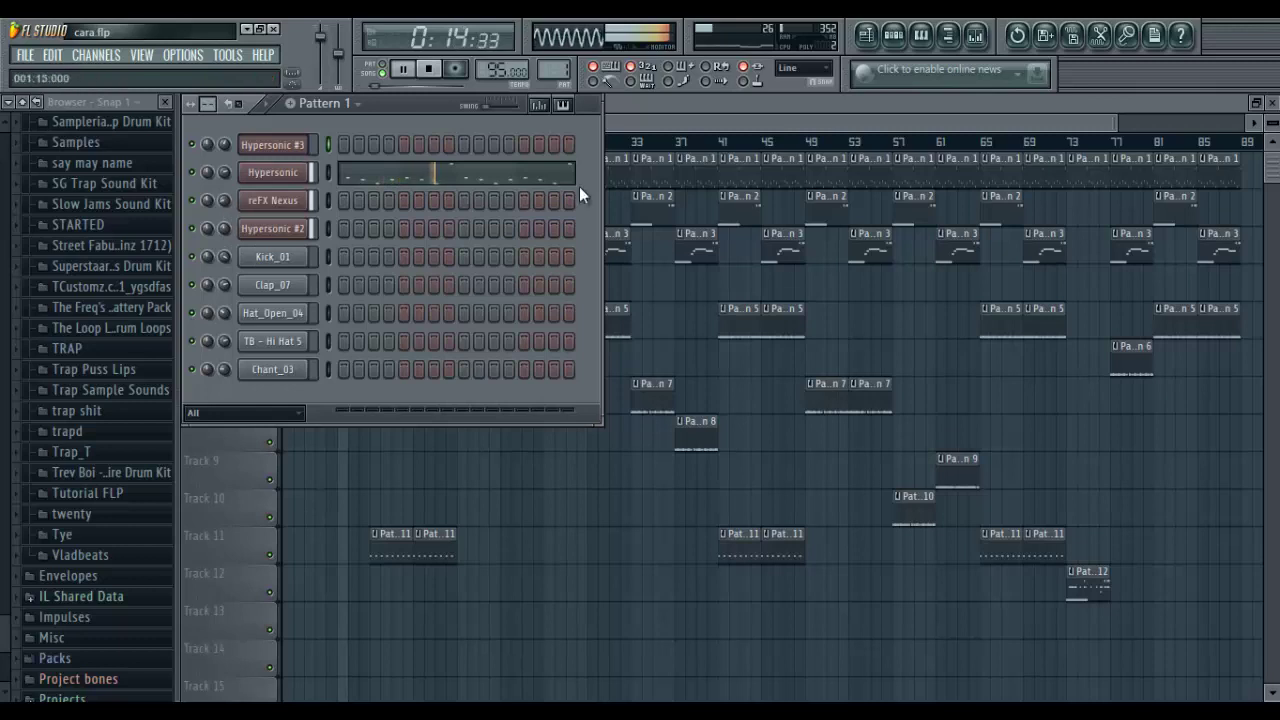
pyautogui.click(663, 119)
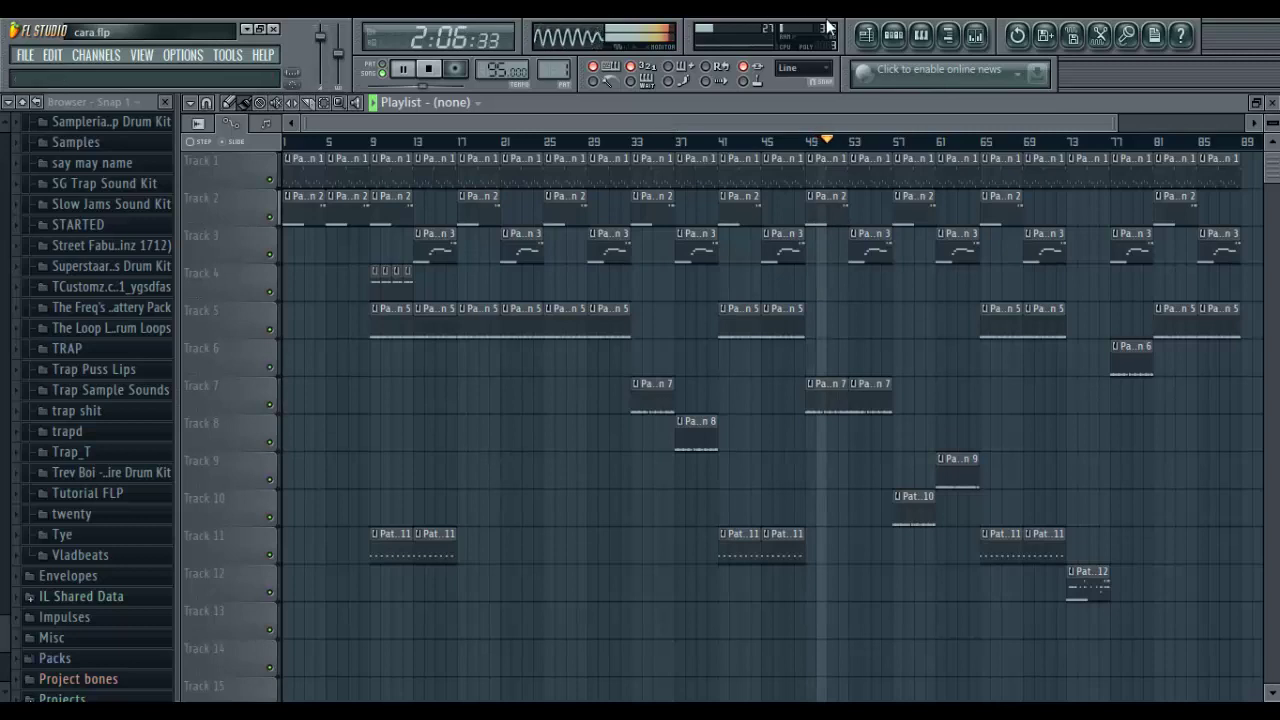
pyautogui.click(430, 72)
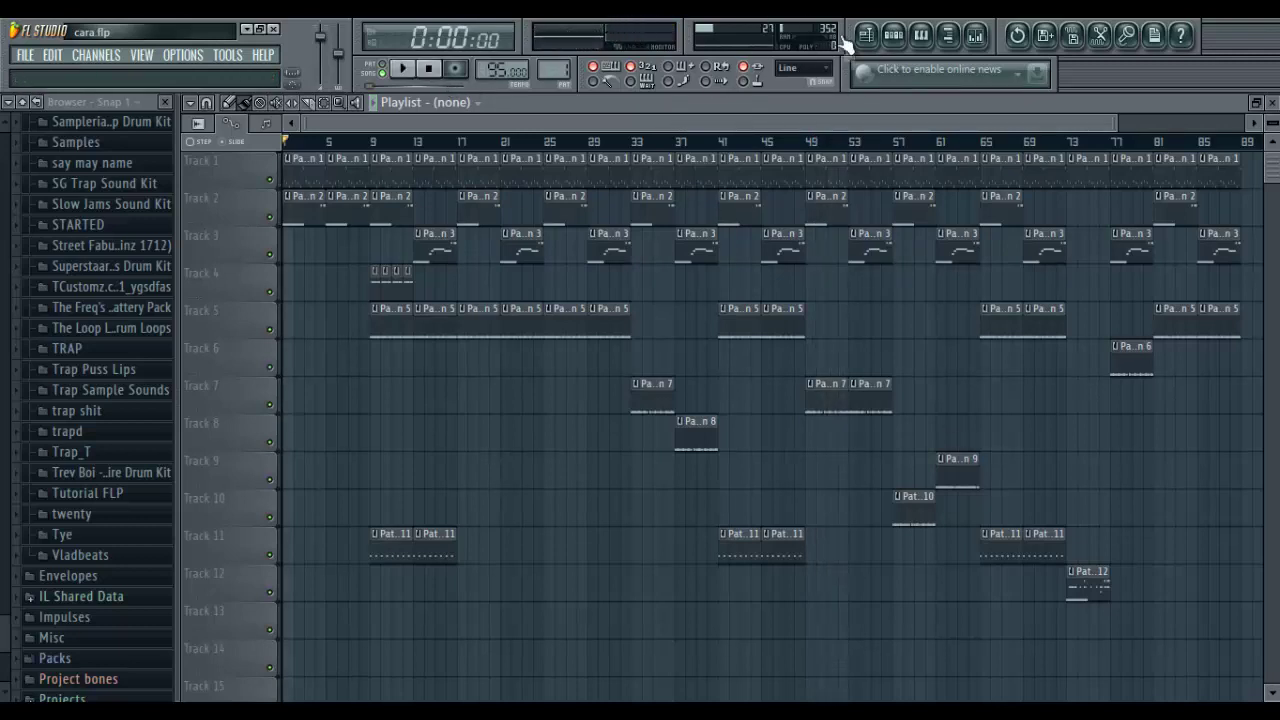
# Play Pattern 1 on its own and show the Bells patches in the Hypersonic channel's instrument.
pyautogui.click(893, 37)
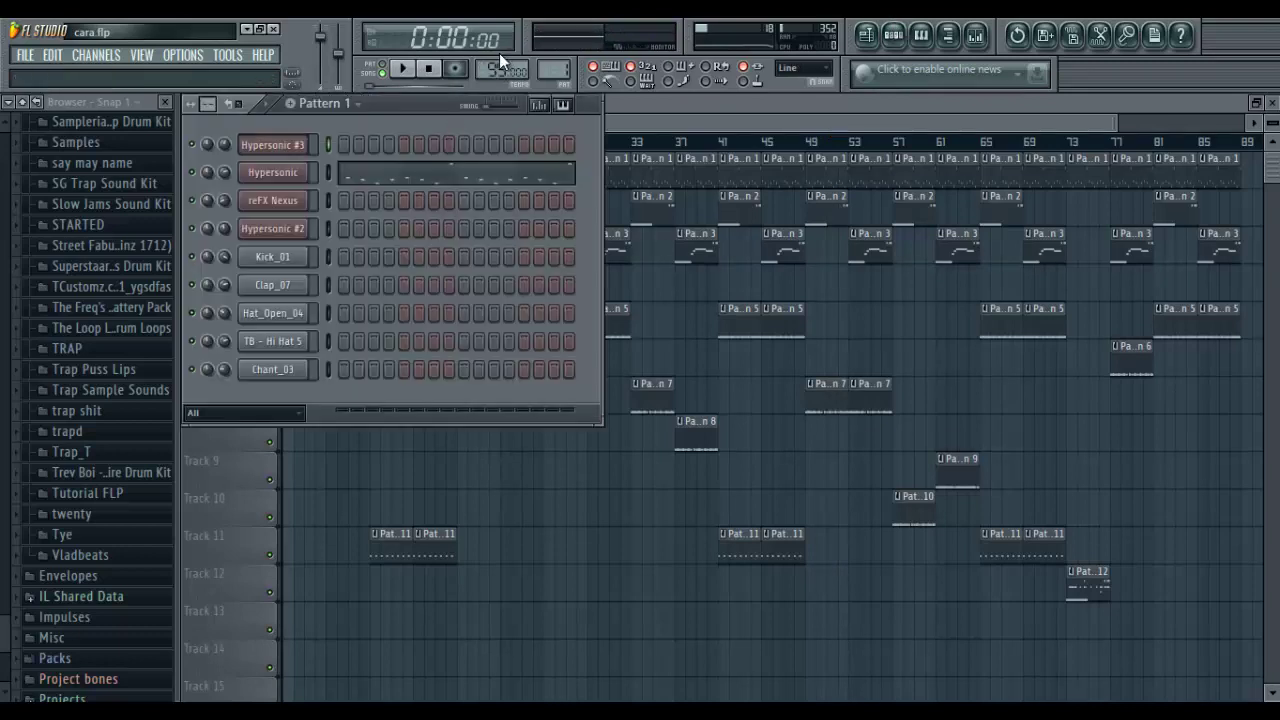
pyautogui.click(405, 78)
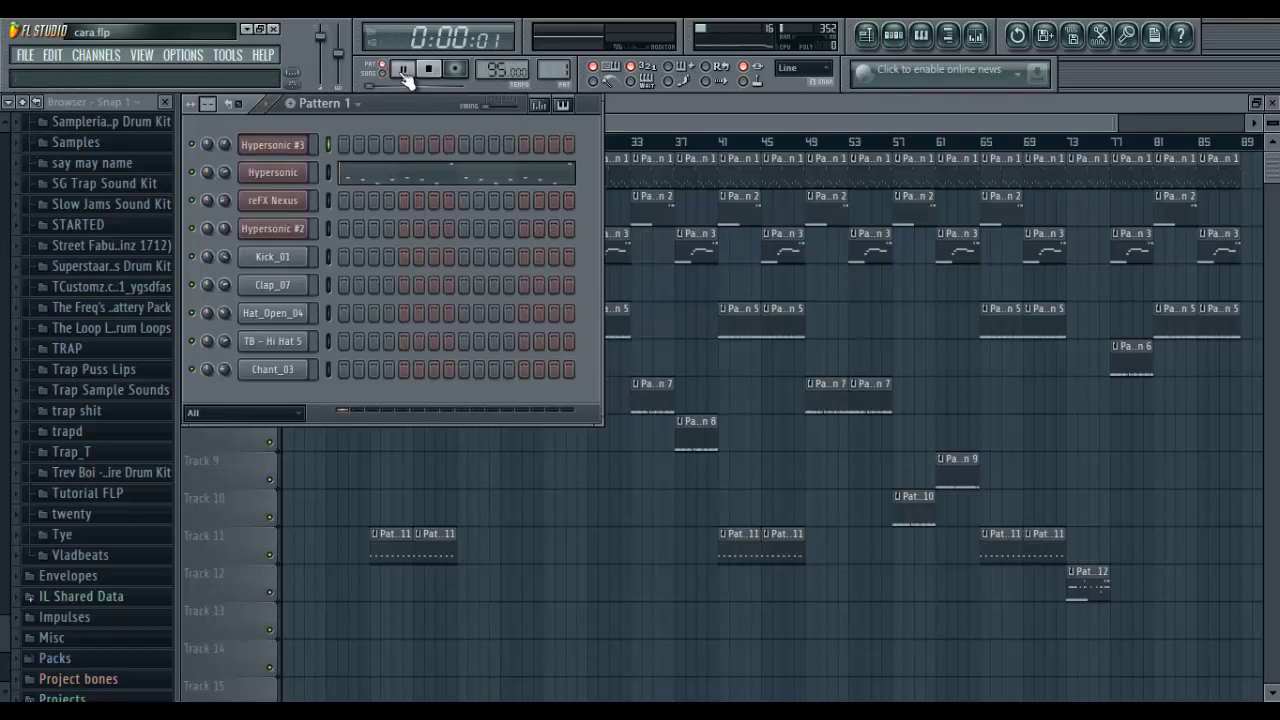
pyautogui.click(285, 173)
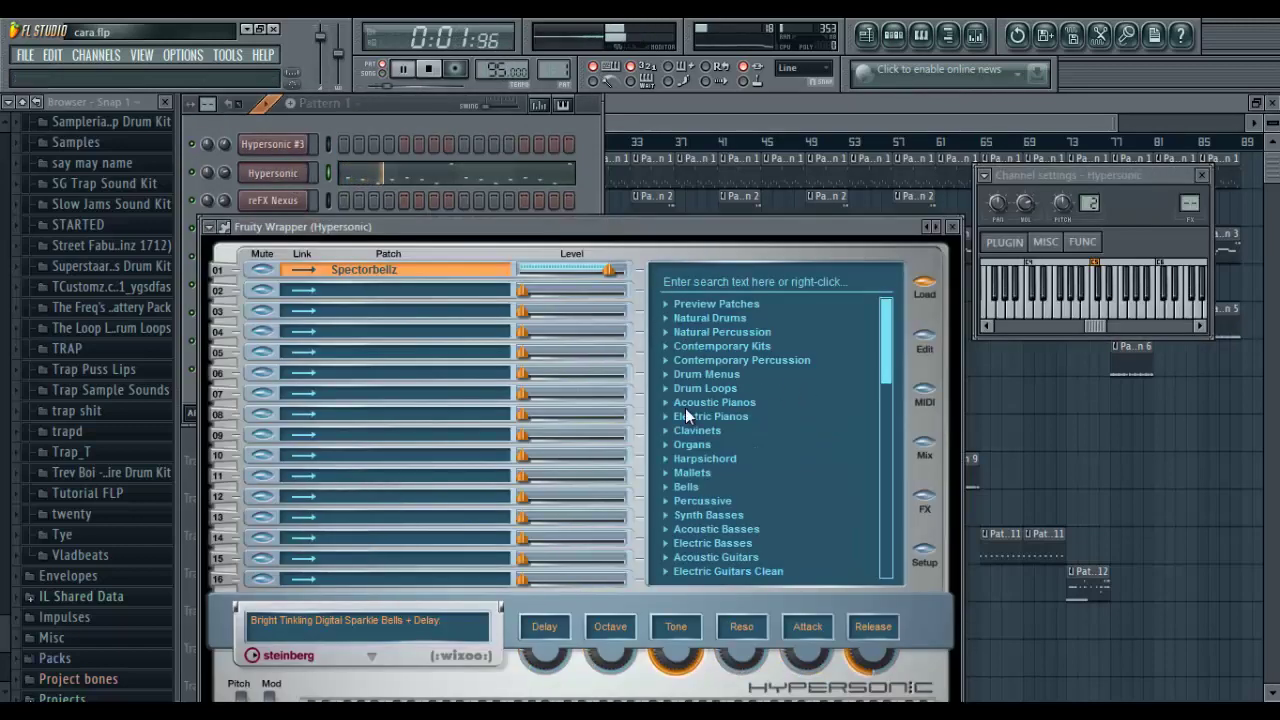
pyautogui.click(684, 487)
pyautogui.scroll(-4, 712, 505)
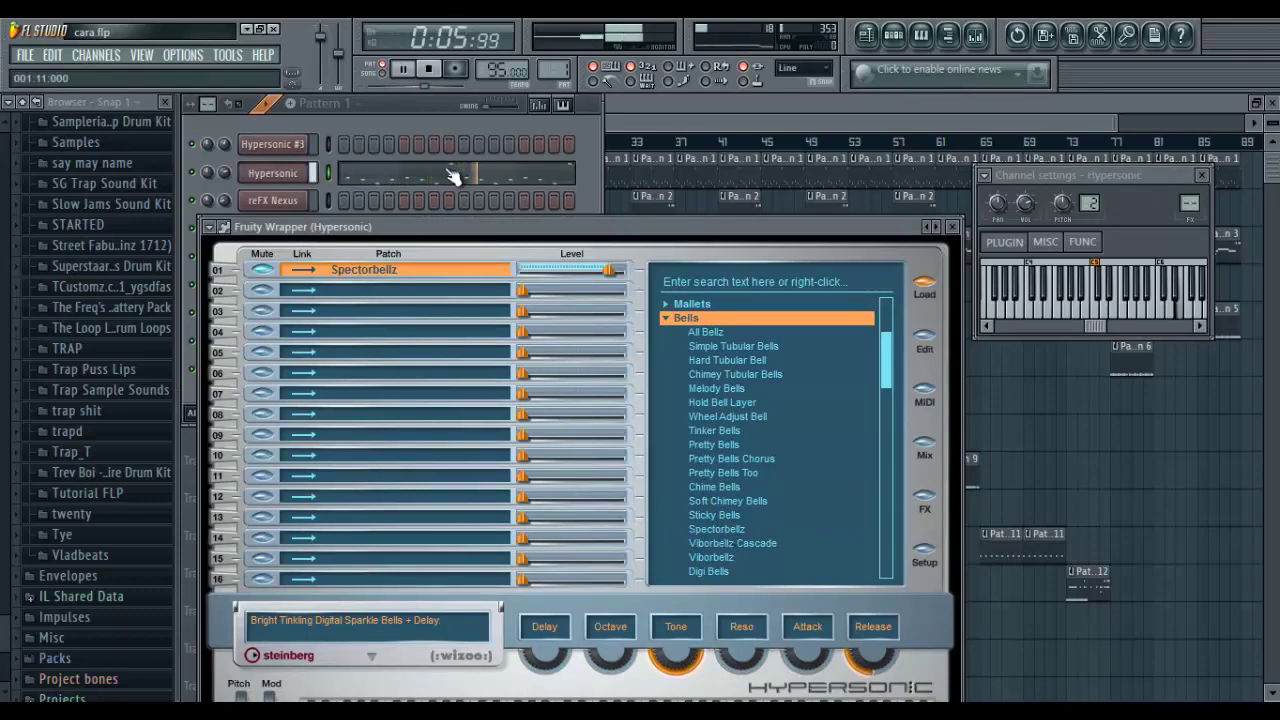
# Examine the Hypersonic bell melody of Pattern 1 in the piano roll across all its bars.
pyautogui.press('F7')
pyautogui.moveTo(820, 143); pyautogui.dragTo(860, 124)
pyautogui.click(860, 142)
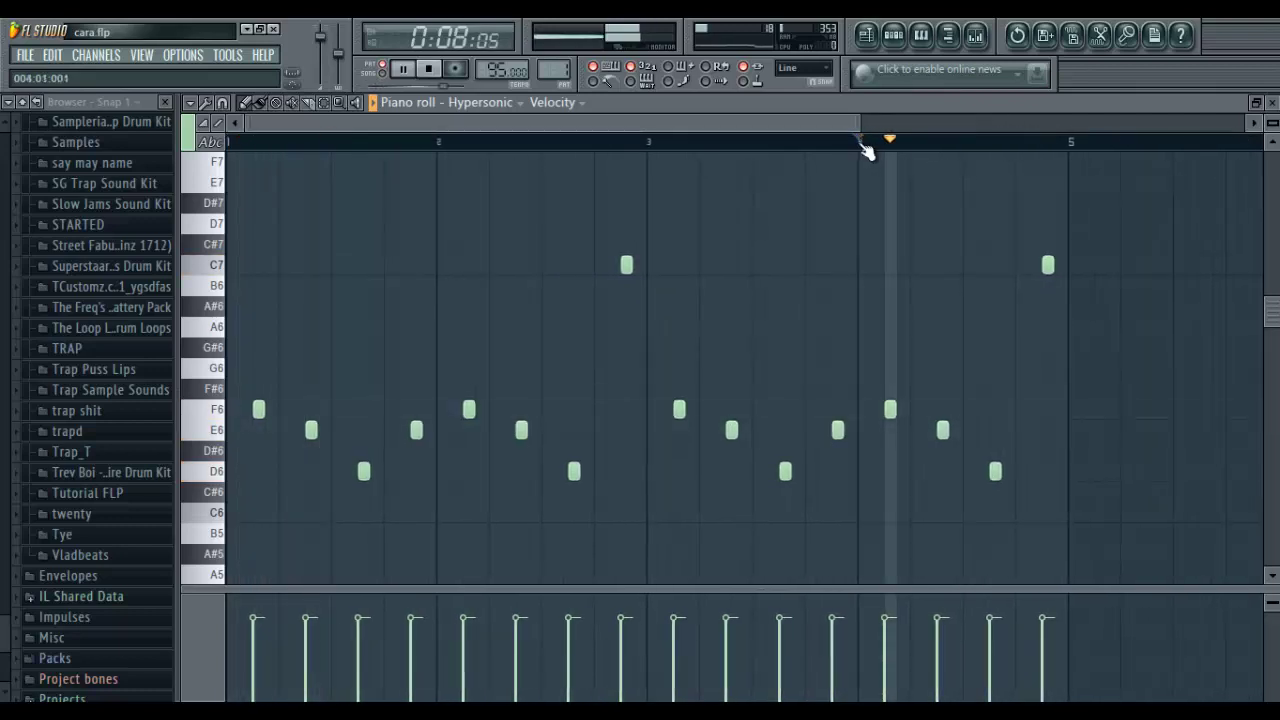
pyautogui.click(1273, 104)
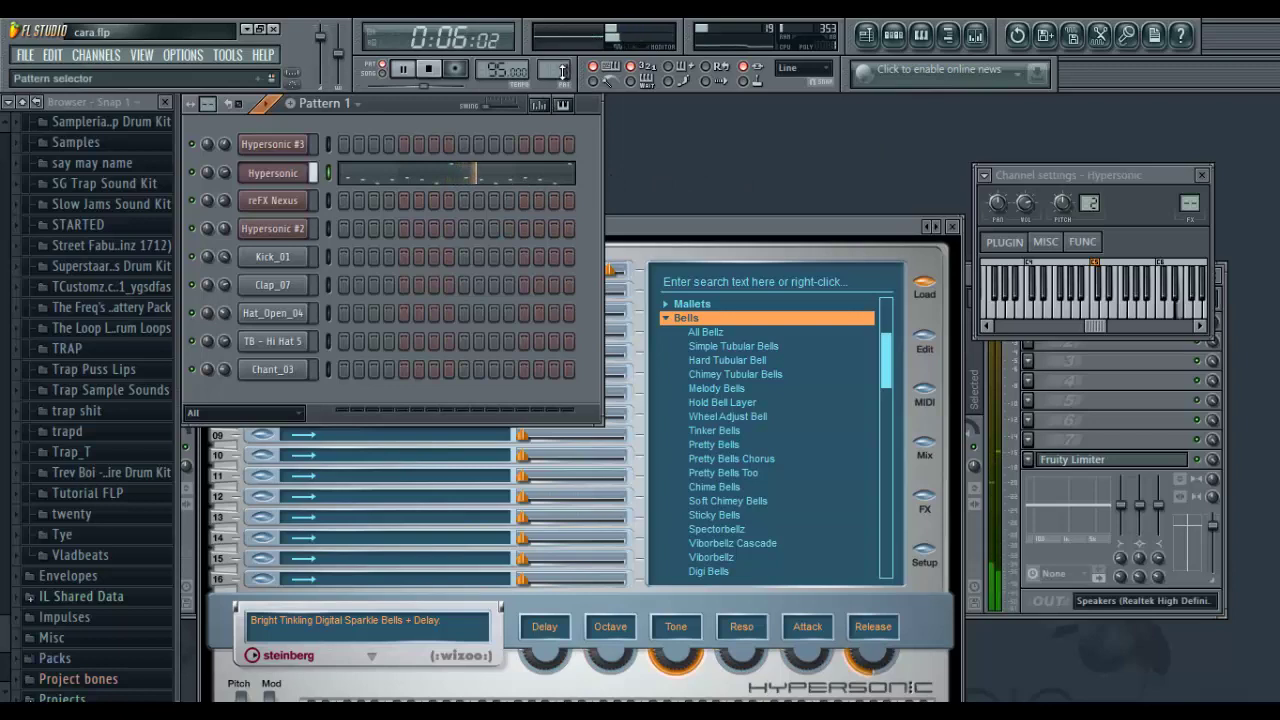
# Switch to Pattern 2 and inspect the reFX Nexus bass preset and the Synth Basses patches of Hypersonic #2.
pyautogui.scroll(1, 553, 69)
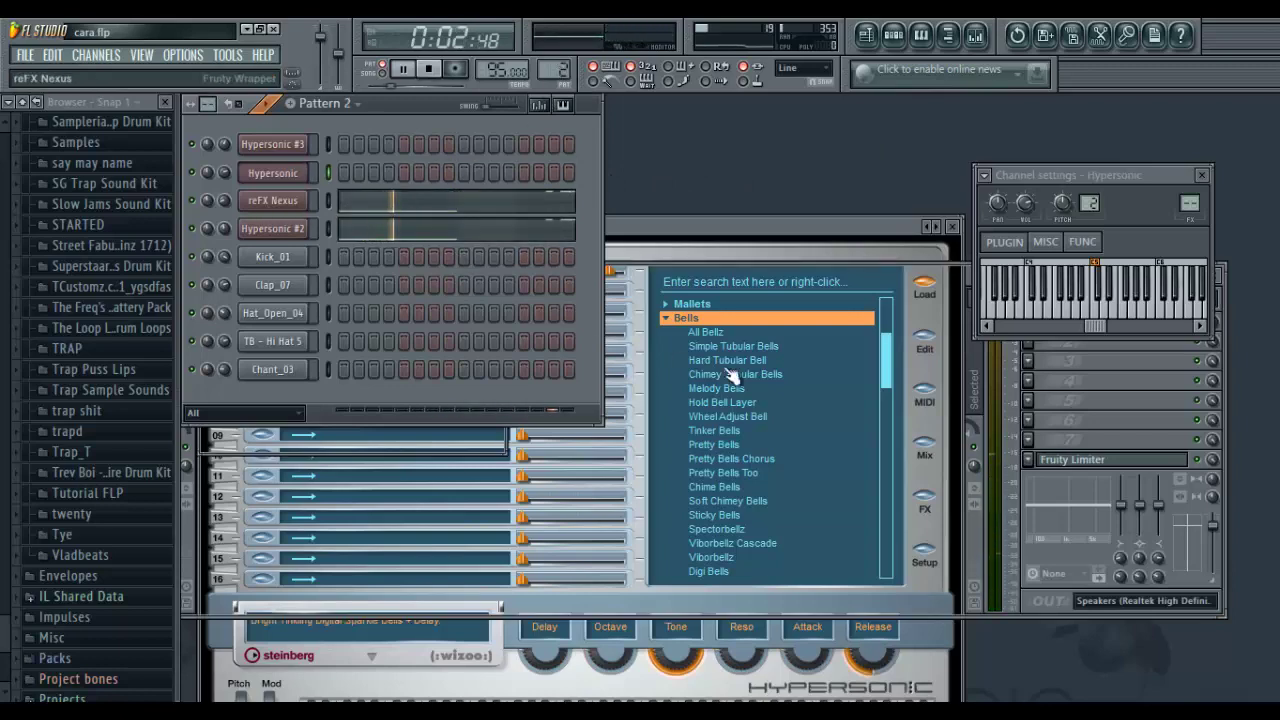
pyautogui.click(272, 203)
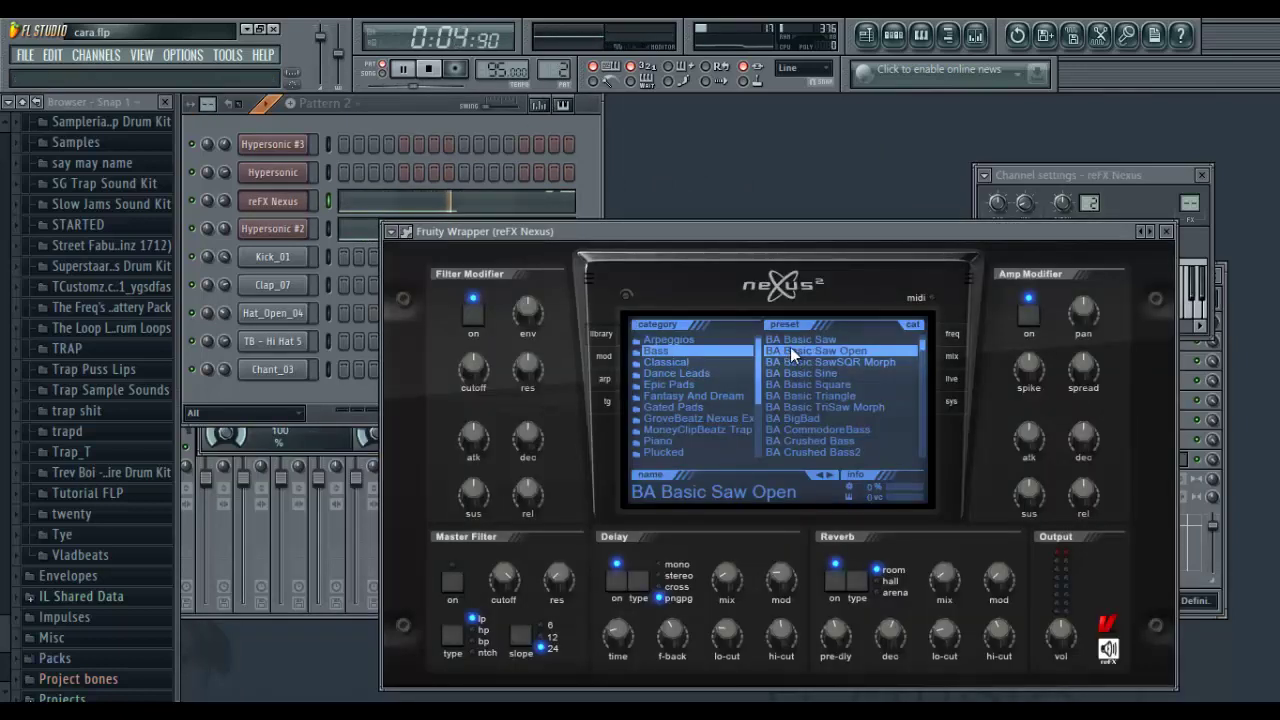
pyautogui.click(272, 228)
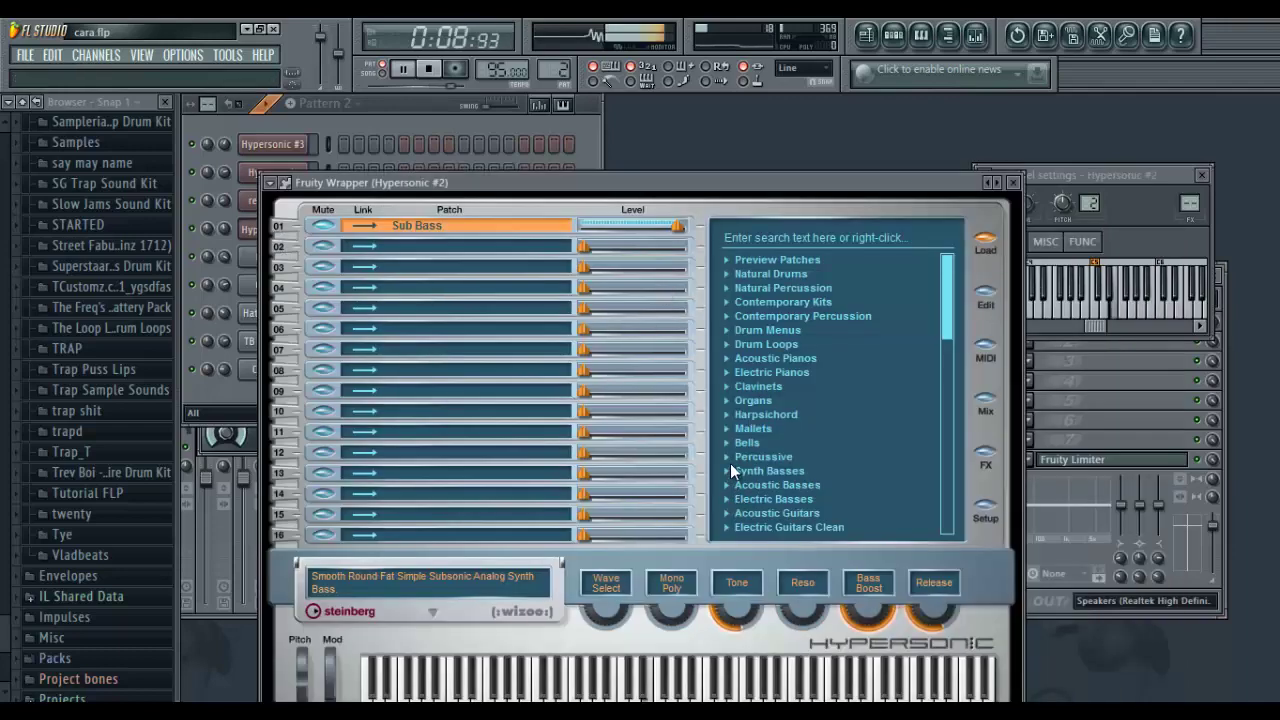
pyautogui.click(729, 469)
pyautogui.scroll(-1, 761, 498)
pyautogui.scroll(-3, 761, 498)
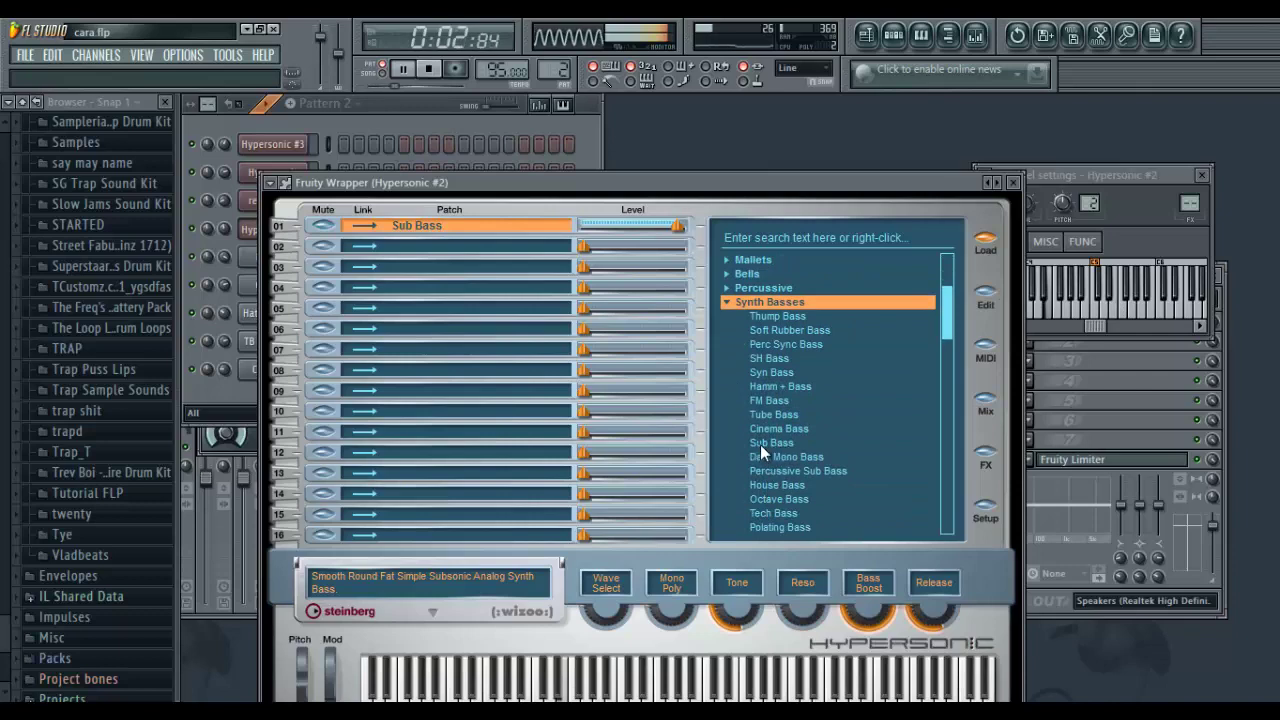
pyautogui.click(357, 124)
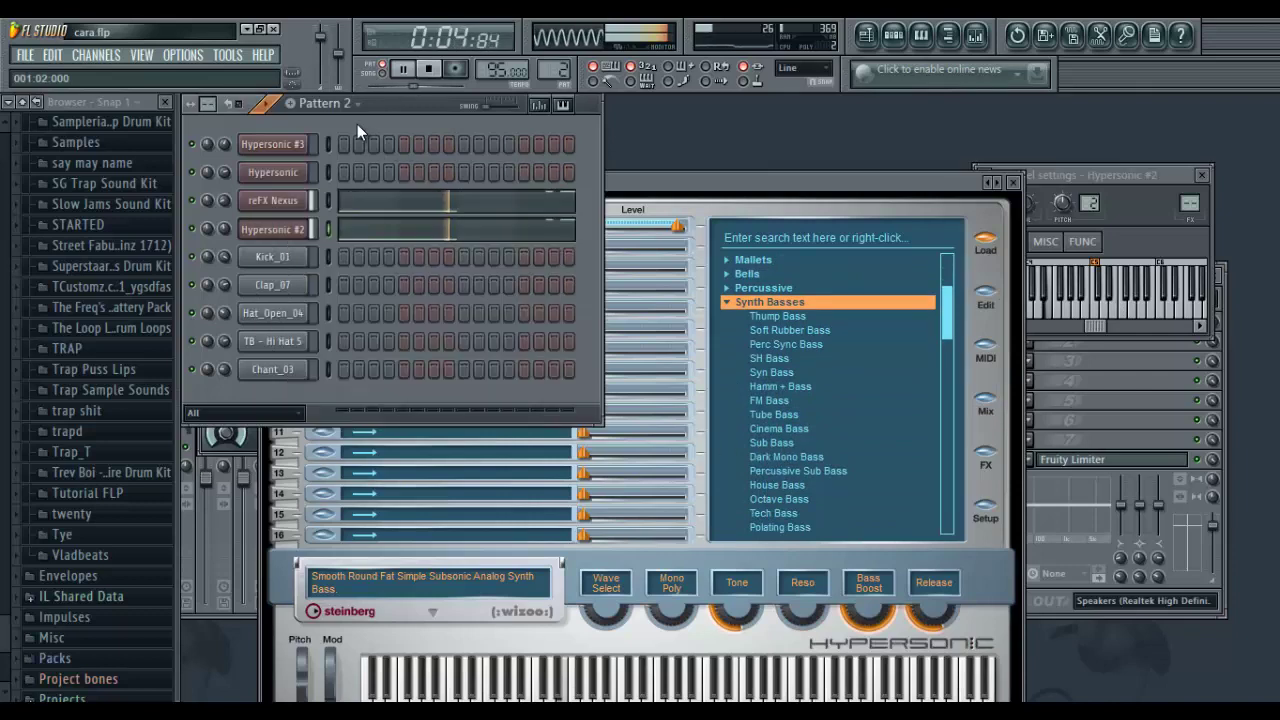
# Examine the reFX Nexus bass notes of Pattern 2 in the piano roll across all its bars.
pyautogui.click(411, 205)
pyautogui.rightClick(436, 204)
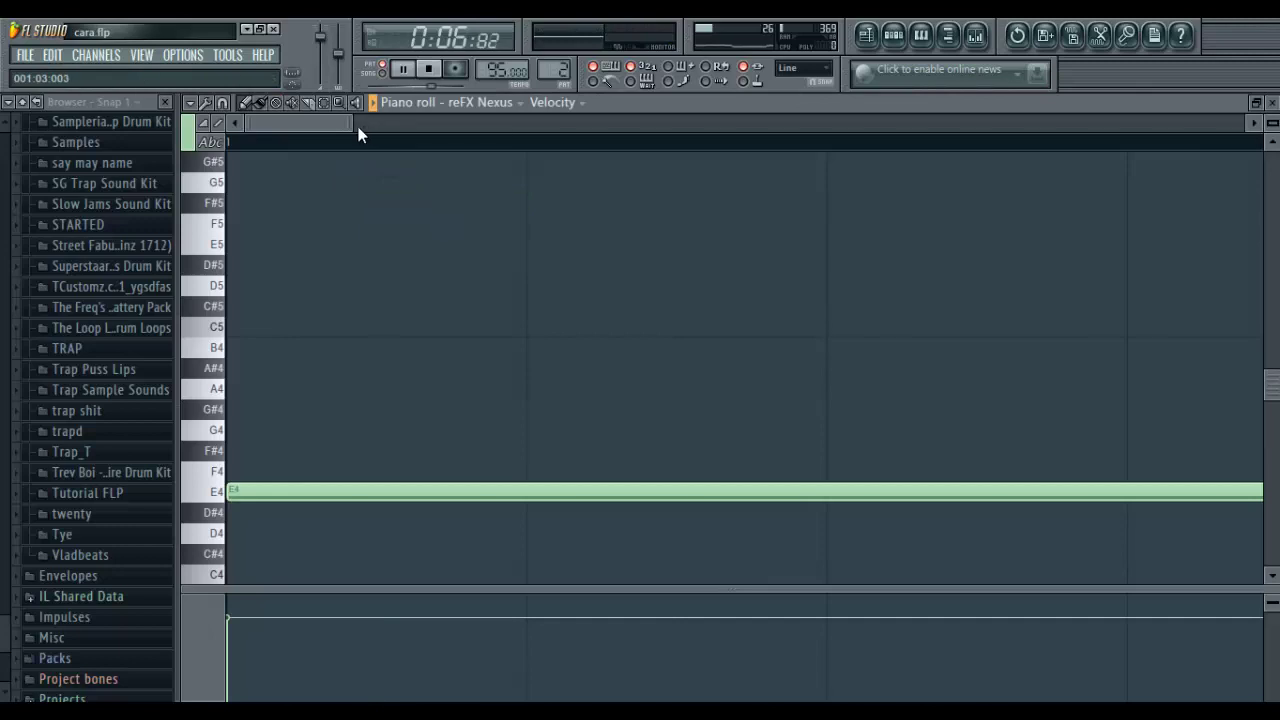
pyautogui.moveTo(352, 123); pyautogui.dragTo(1035, 120)
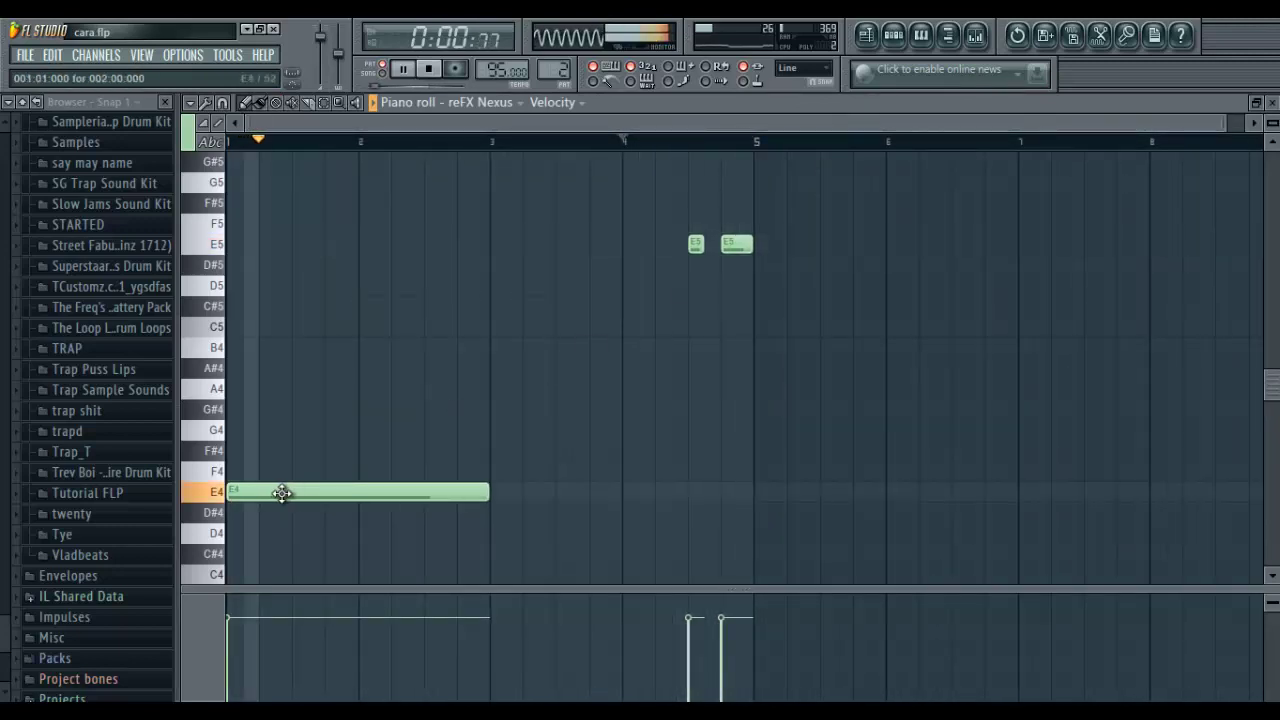
pyautogui.click(1273, 108)
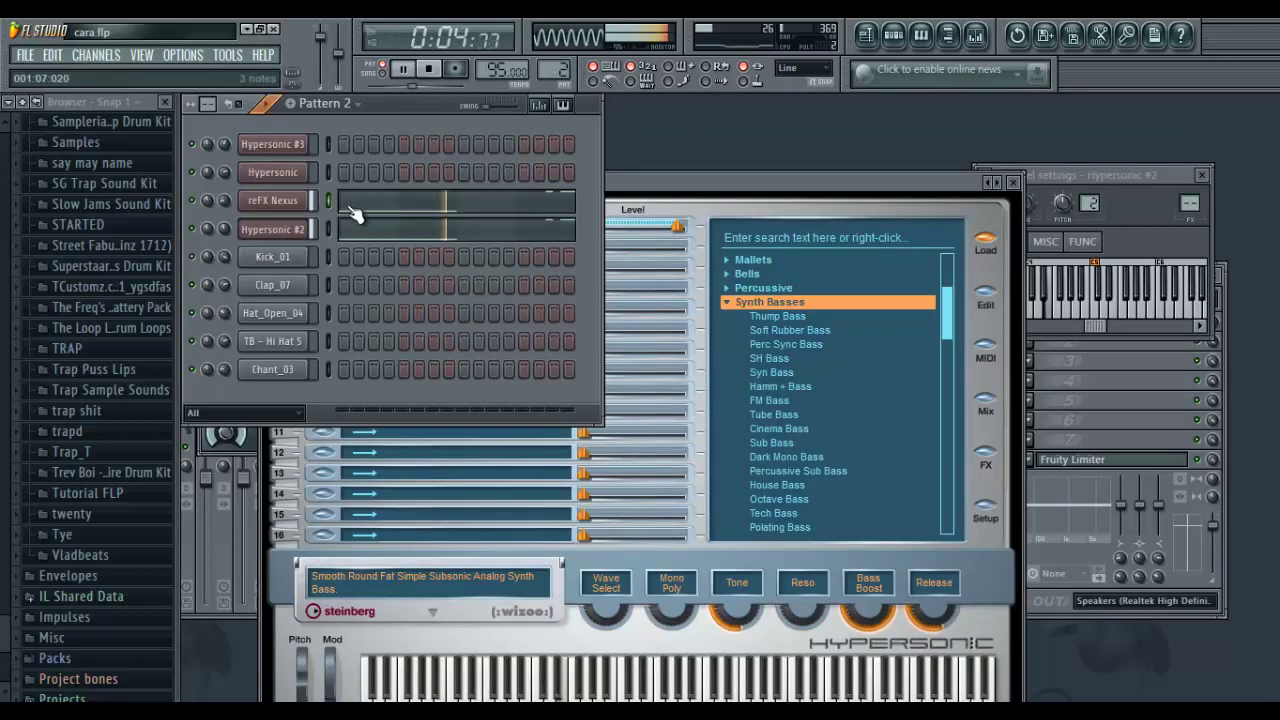
# Examine the Hypersonic #2 sub bass notes of Pattern 2 in the piano roll.
pyautogui.click(447, 225)
pyautogui.moveTo(366, 123); pyautogui.dragTo(866, 123)
pyautogui.moveTo(973, 179); pyautogui.dragTo(1057, 191)
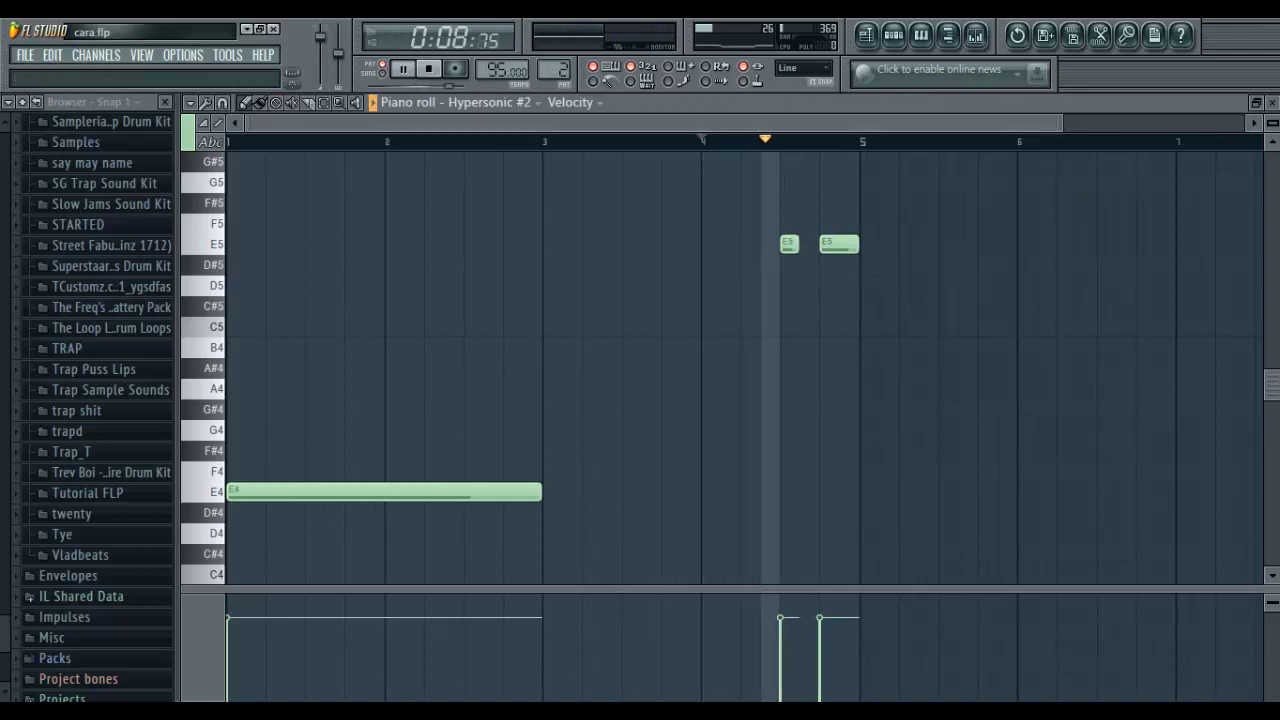
pyautogui.press('Escape')
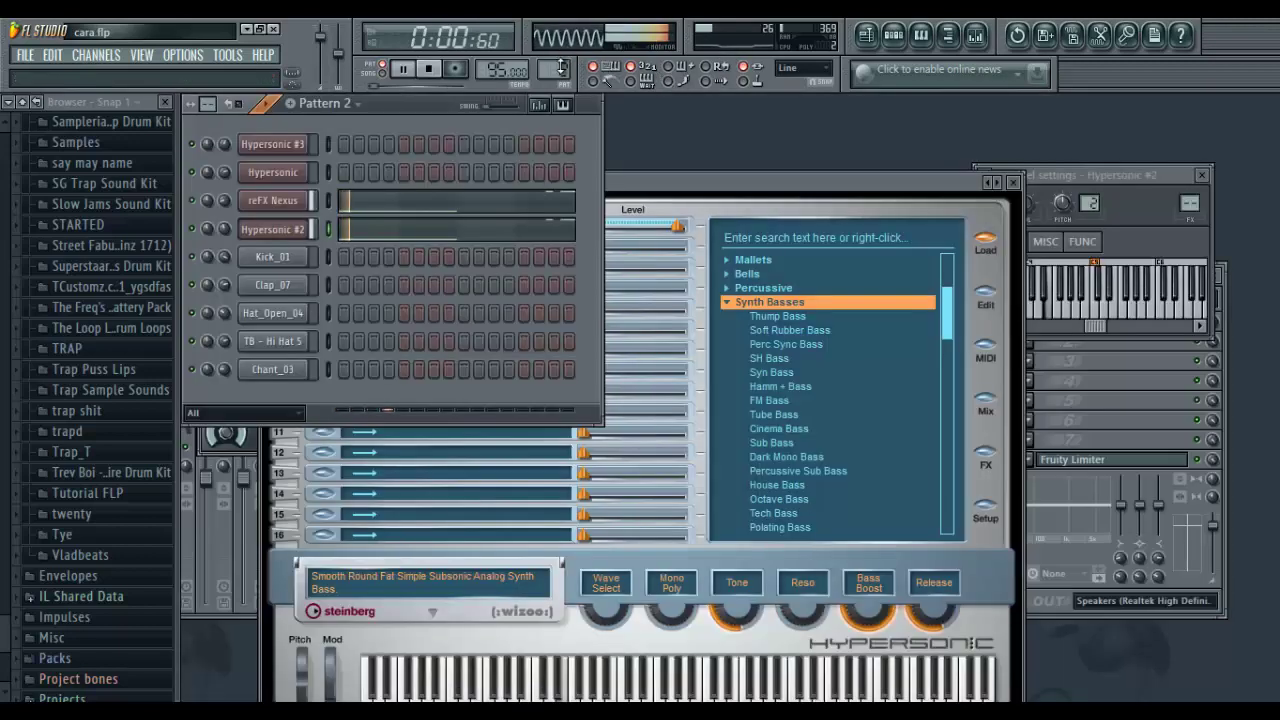
# Switch to Pattern 3 and examine its reFX Nexus bass notes in the piano roll.
pyautogui.click(430, 205)
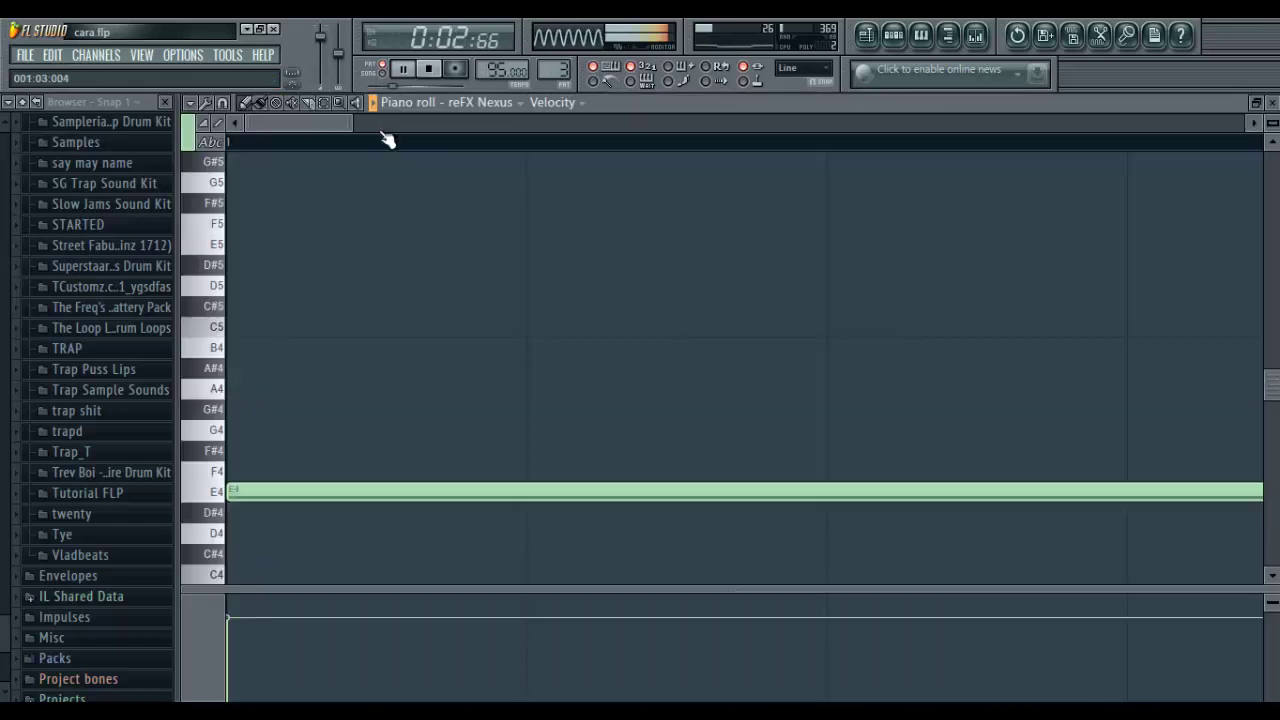
pyautogui.moveTo(348, 128); pyautogui.dragTo(932, 158)
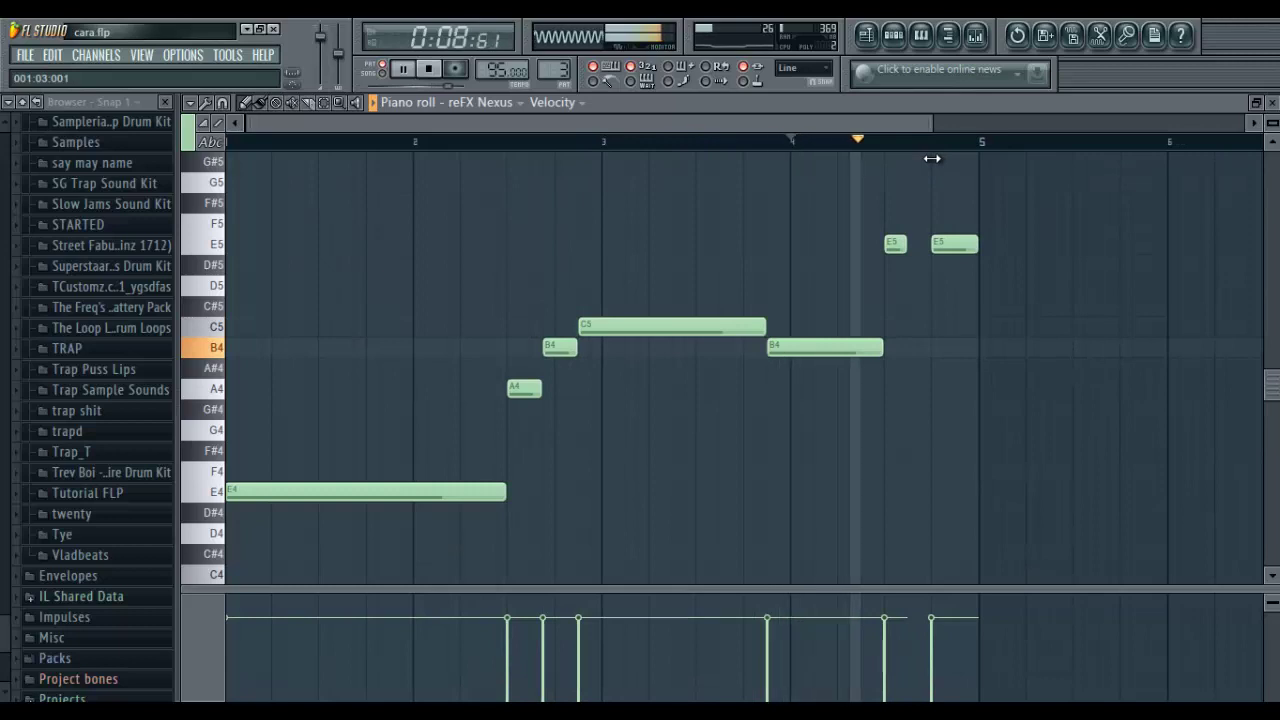
pyautogui.click(932, 160)
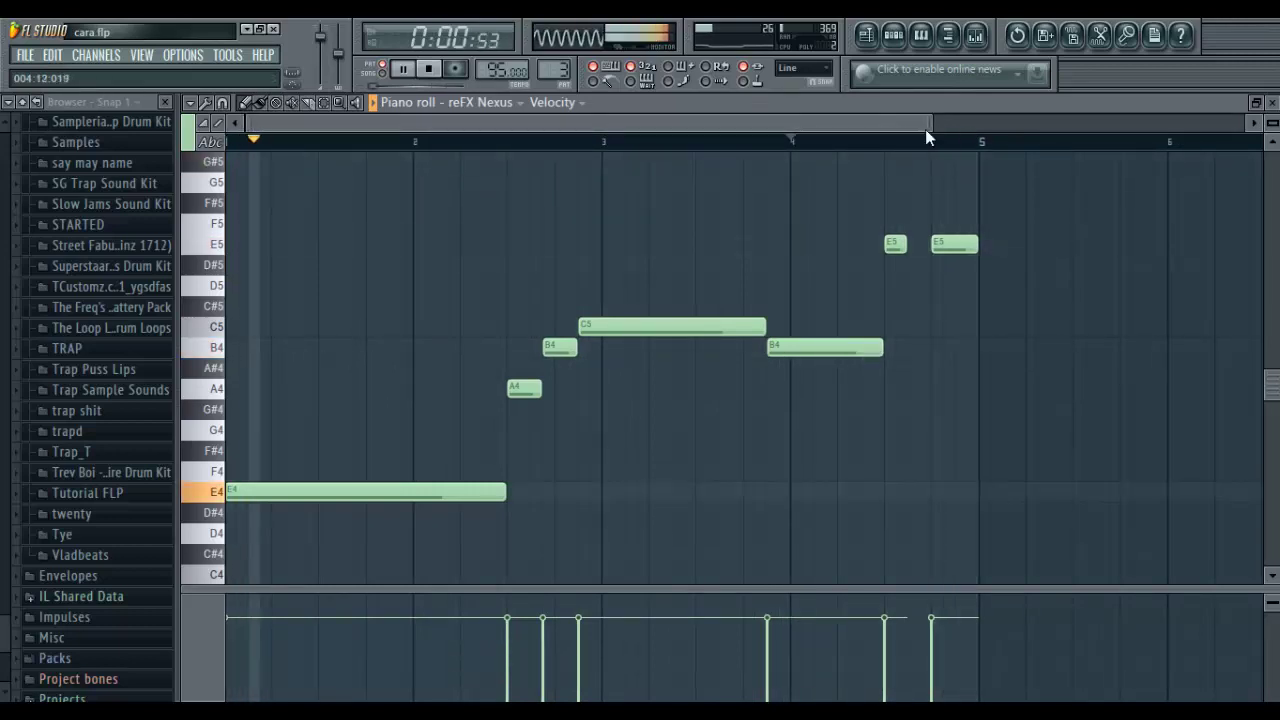
pyautogui.moveTo(937, 121); pyautogui.dragTo(1038, 122)
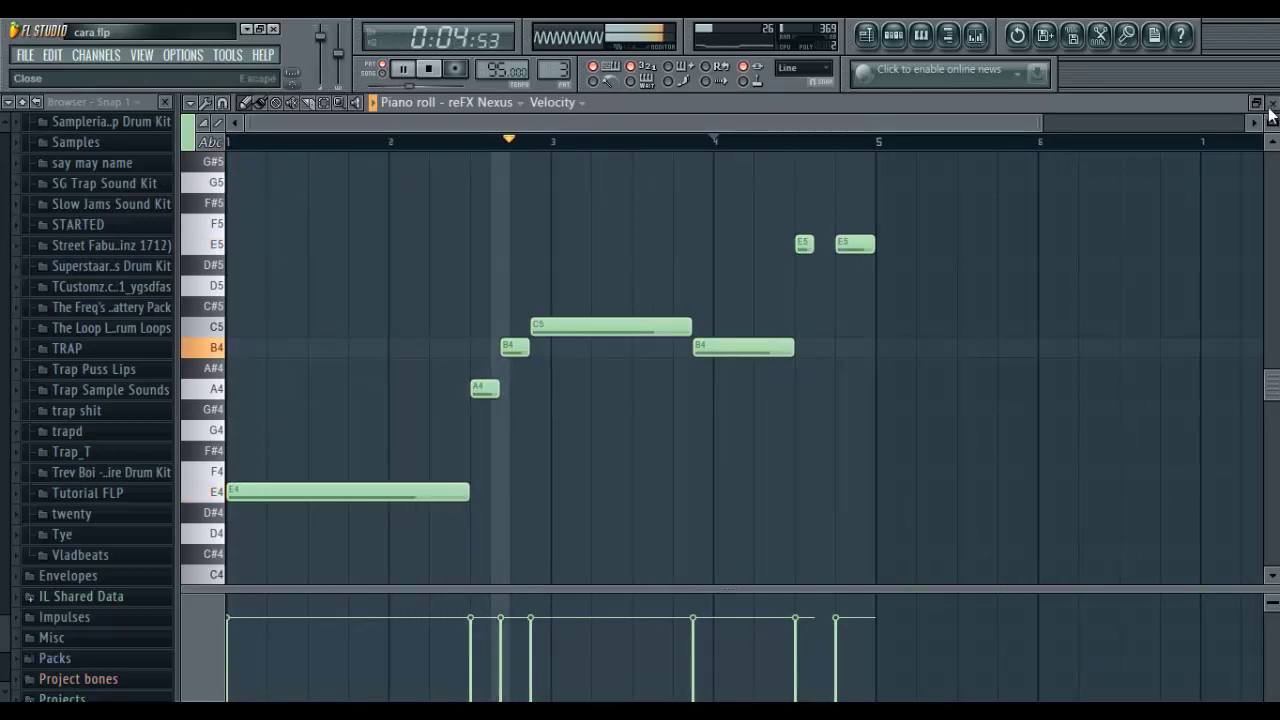
pyautogui.press('F7')
# Examine the Hypersonic #2 sub bass notes of Pattern 3 in the piano roll.
pyautogui.click(459, 238)
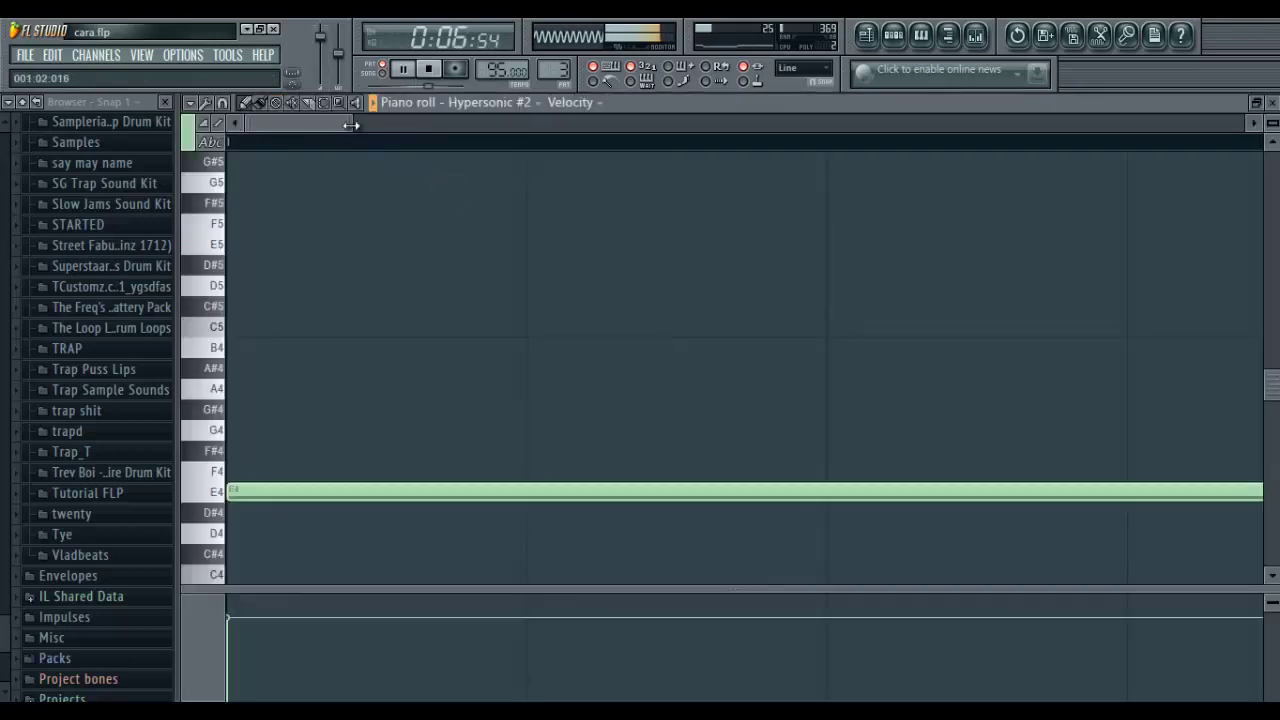
pyautogui.moveTo(350, 124); pyautogui.dragTo(1037, 194)
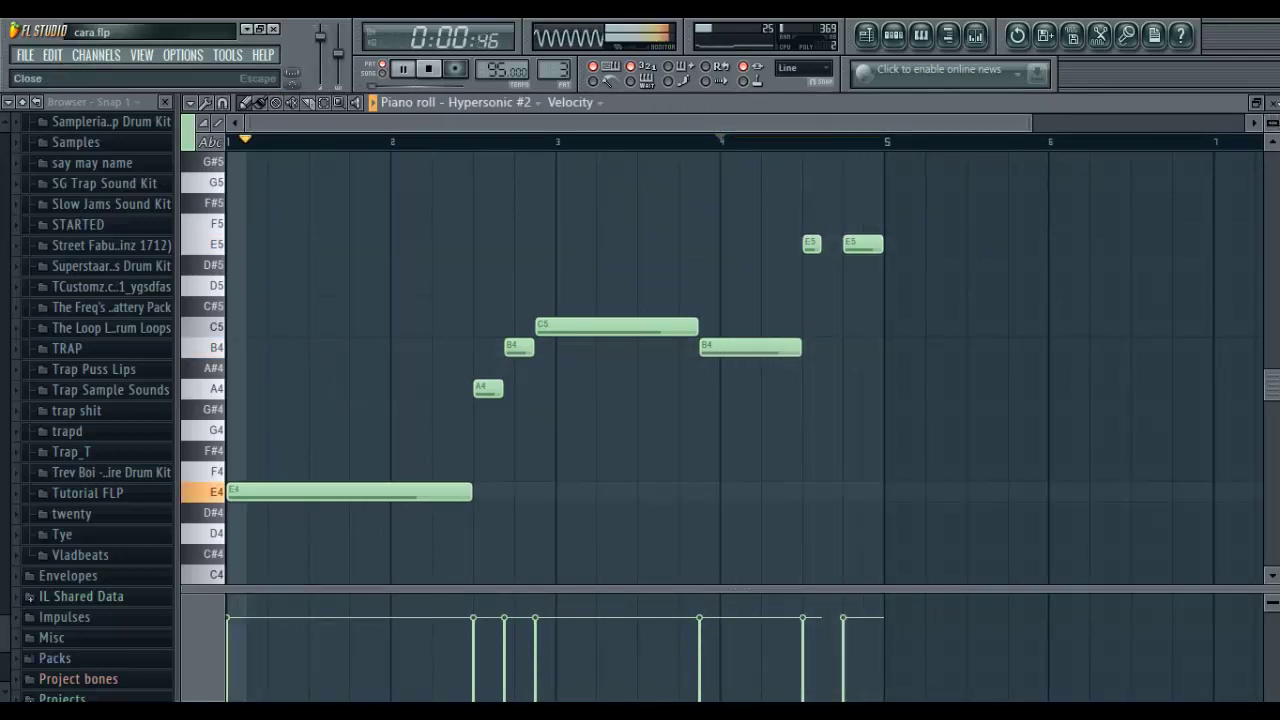
pyautogui.click(1272, 102)
# Switch to Pattern 4 and examine the Chant_03 notes in the piano roll.
pyautogui.moveTo(564, 66); pyautogui.dragTo(568, 88)
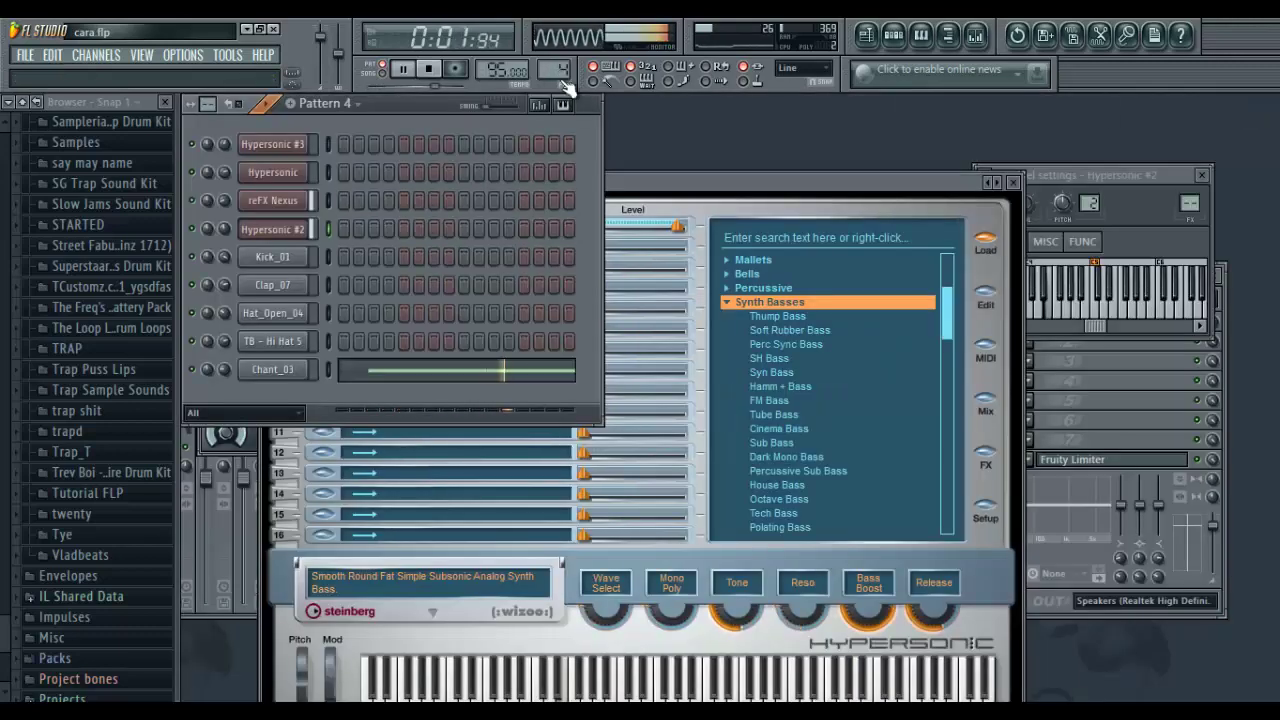
pyautogui.click(365, 383)
pyautogui.moveTo(646, 140); pyautogui.dragTo(886, 206)
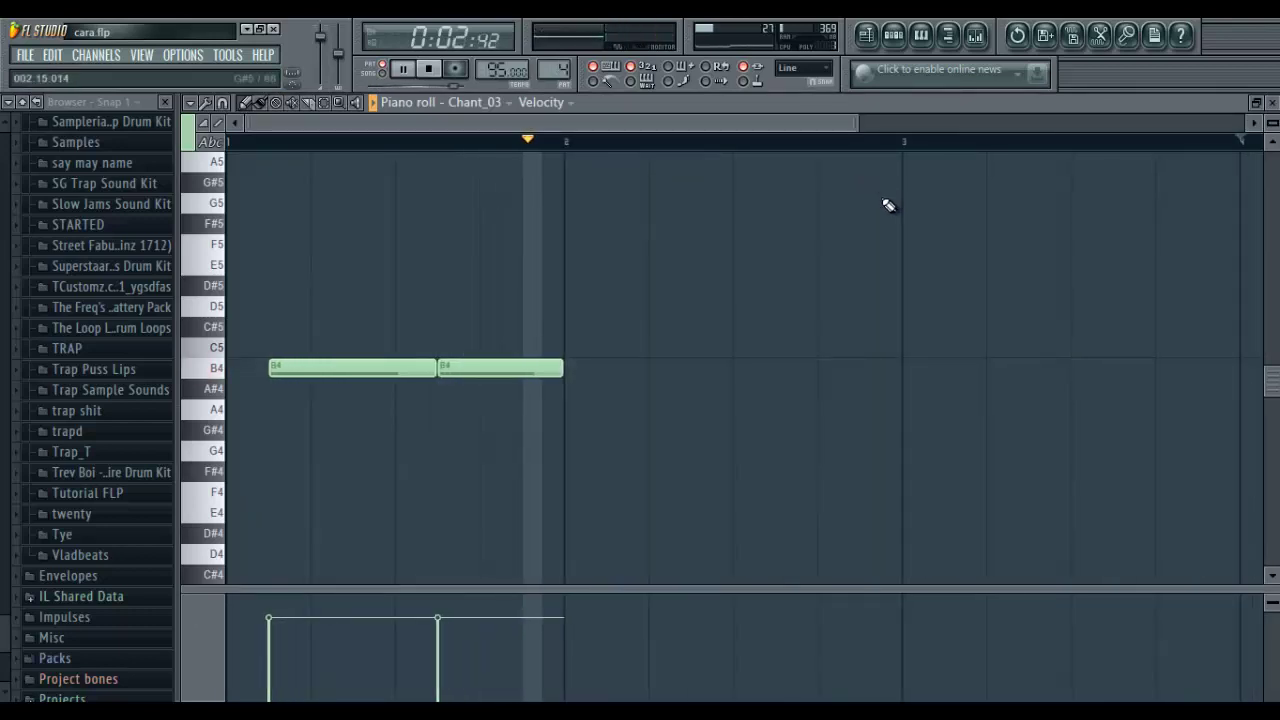
pyautogui.click(1274, 104)
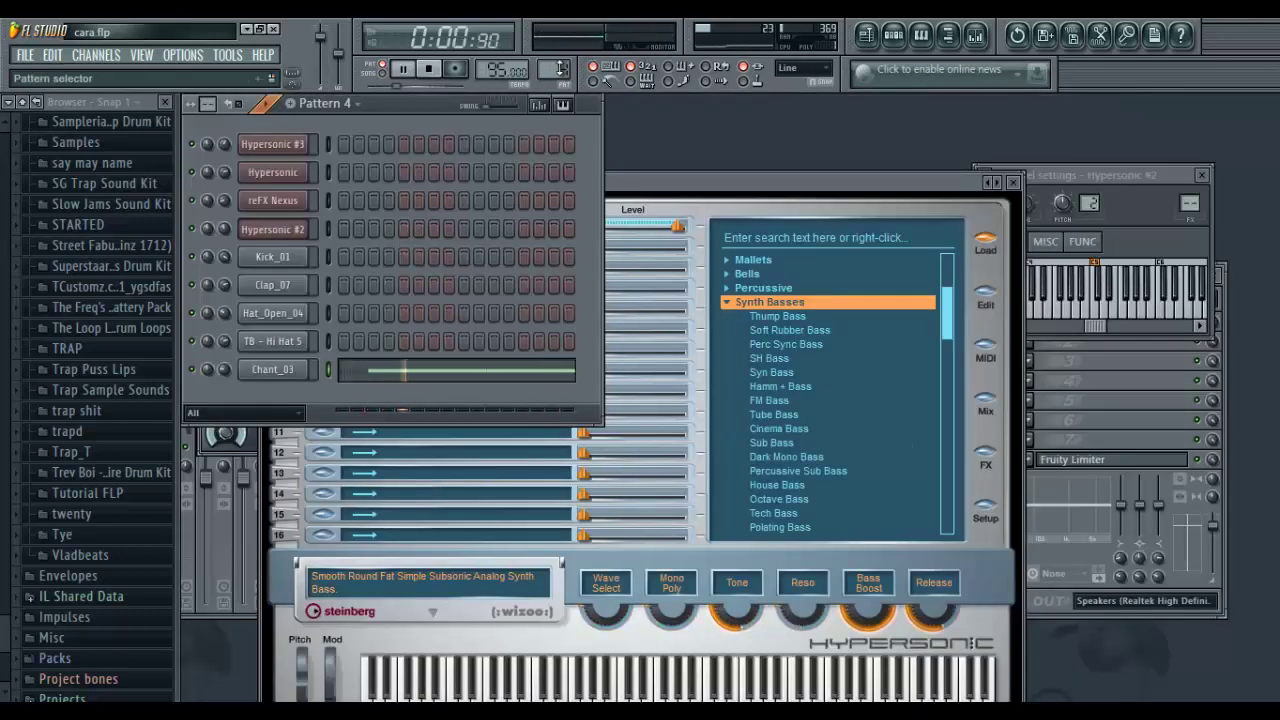
# Switch to Pattern 5 and examine the Kick_01 drum notes in the piano roll across all its bars.
pyautogui.scroll(1, 558, 68)
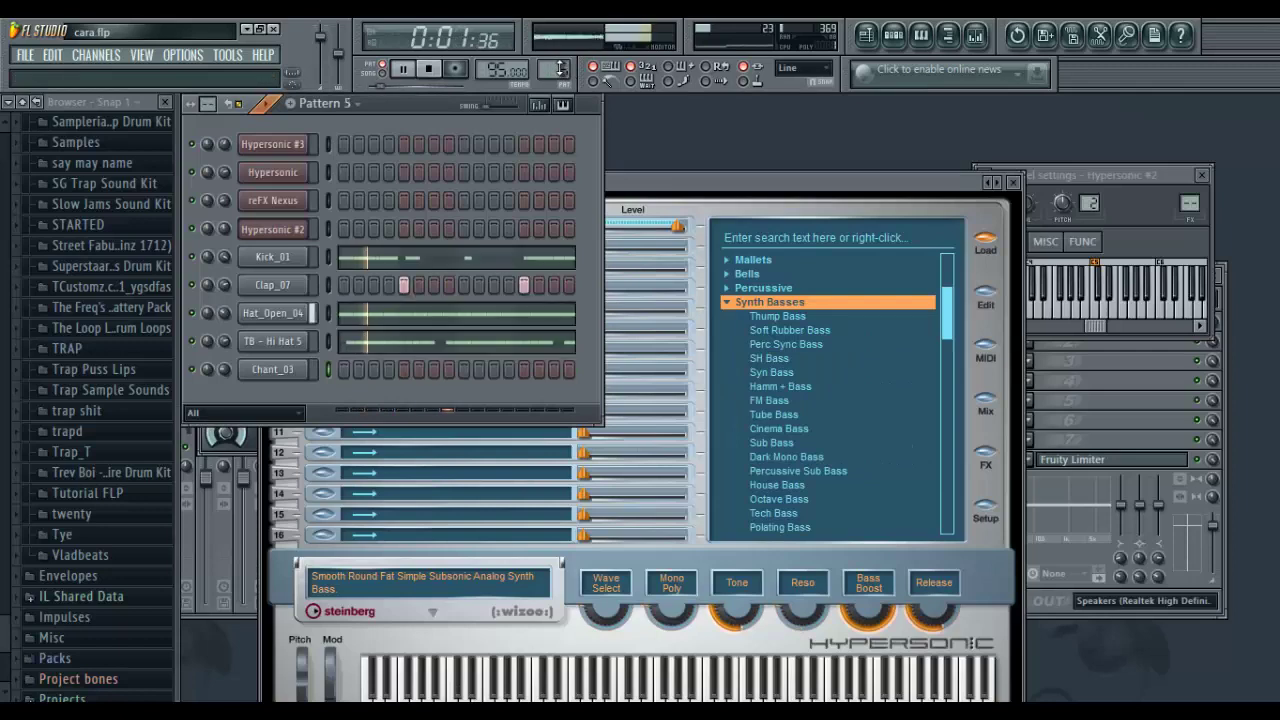
pyautogui.click(355, 263)
pyautogui.moveTo(349, 122); pyautogui.dragTo(1014, 214)
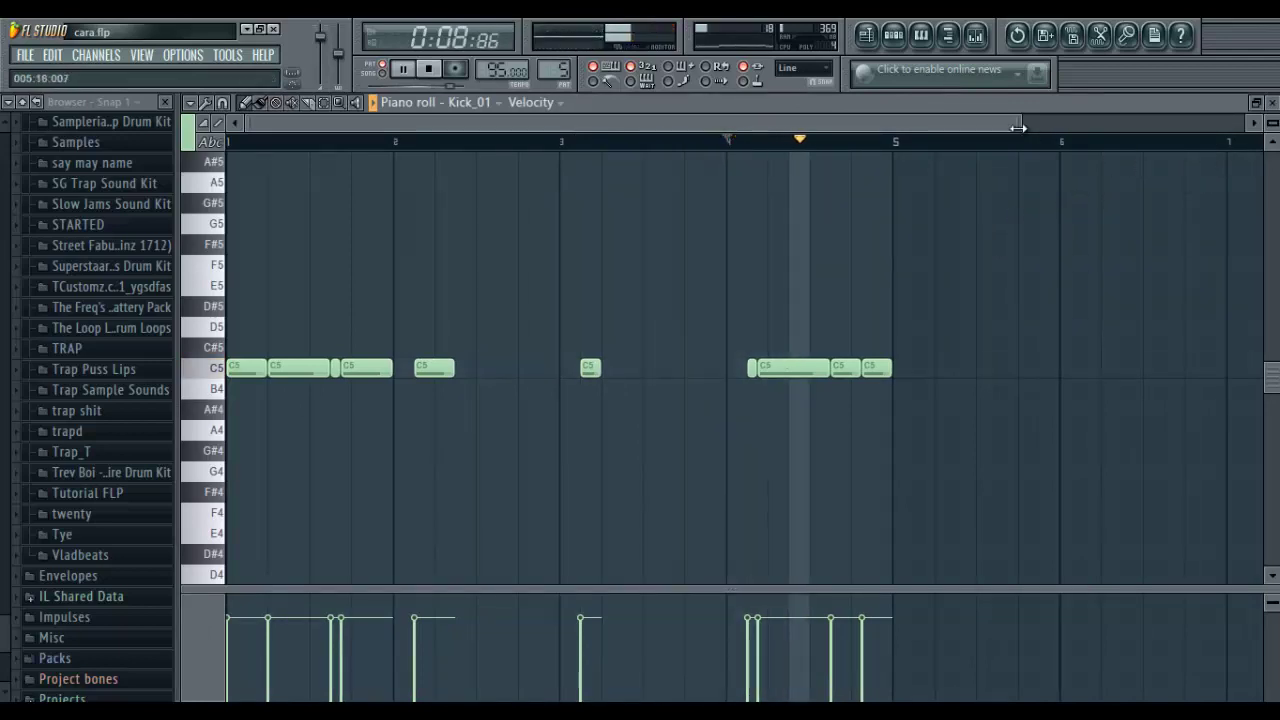
pyautogui.moveTo(1020, 122); pyautogui.dragTo(873, 130)
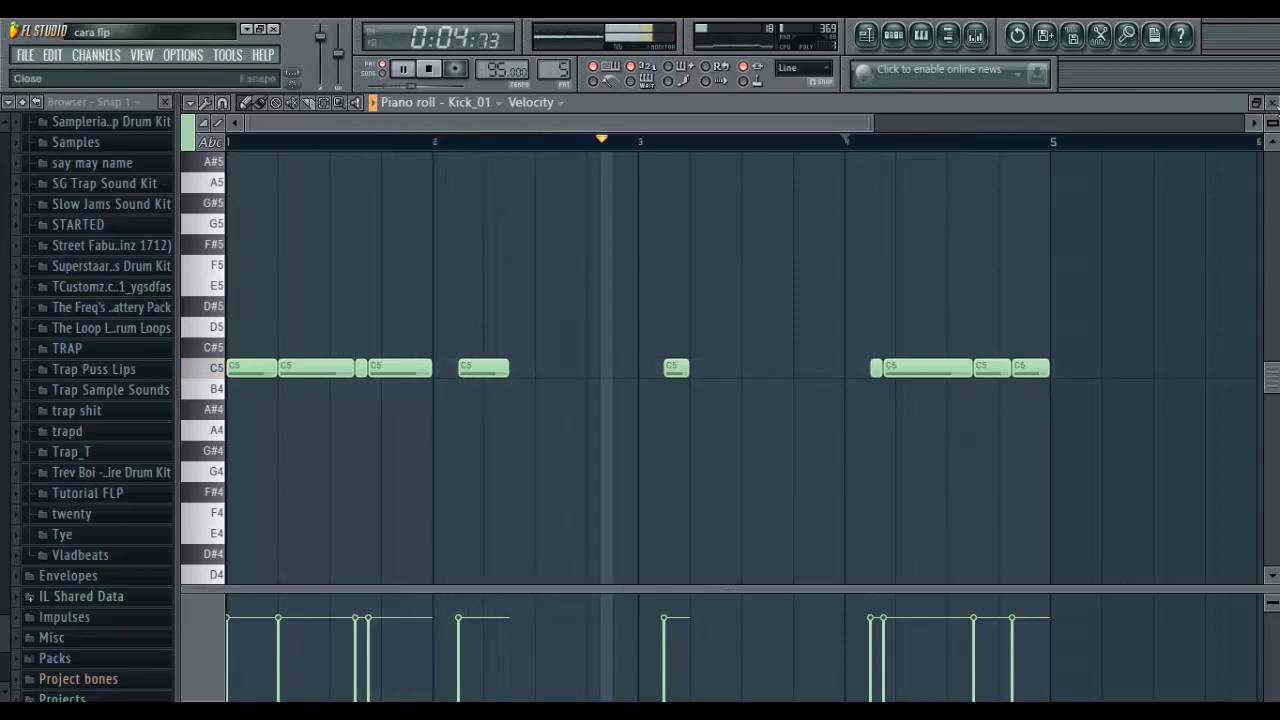
pyautogui.click(1271, 102)
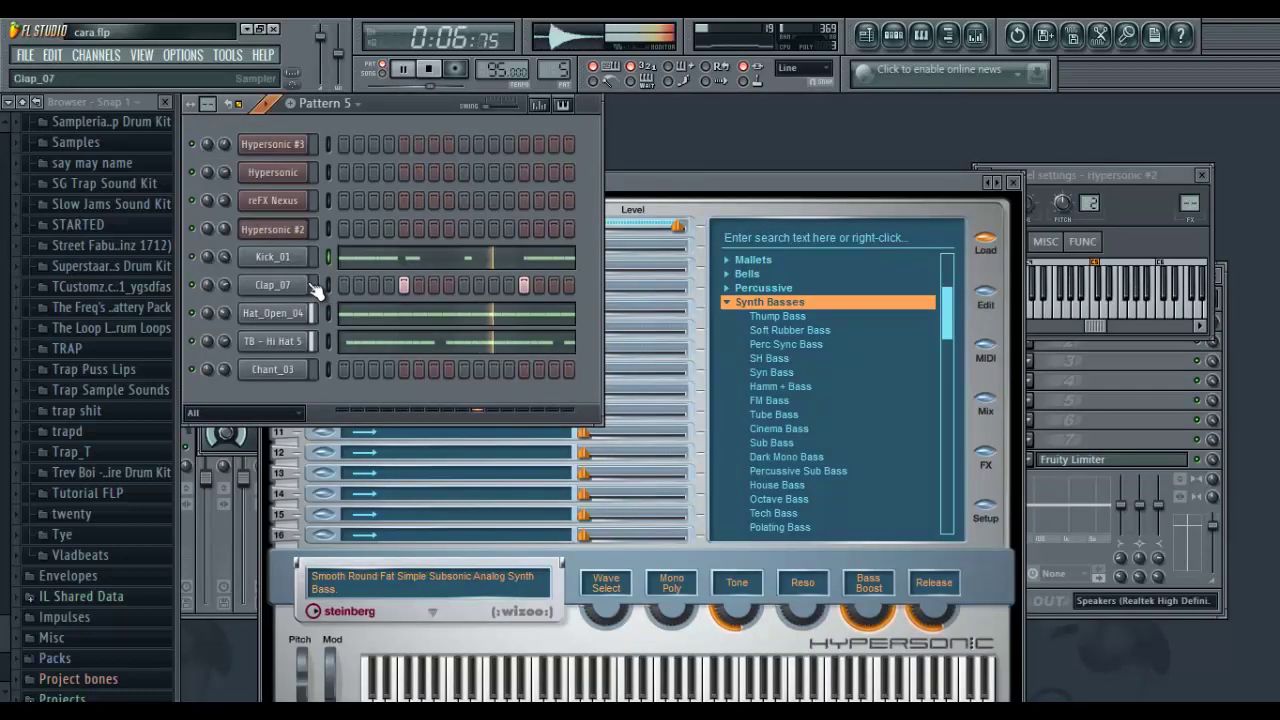
# Examine the Hat_Open_04 and TB - Hi Hat 5 notes of Pattern 5 in the piano roll across all four bars.
pyautogui.click(358, 316)
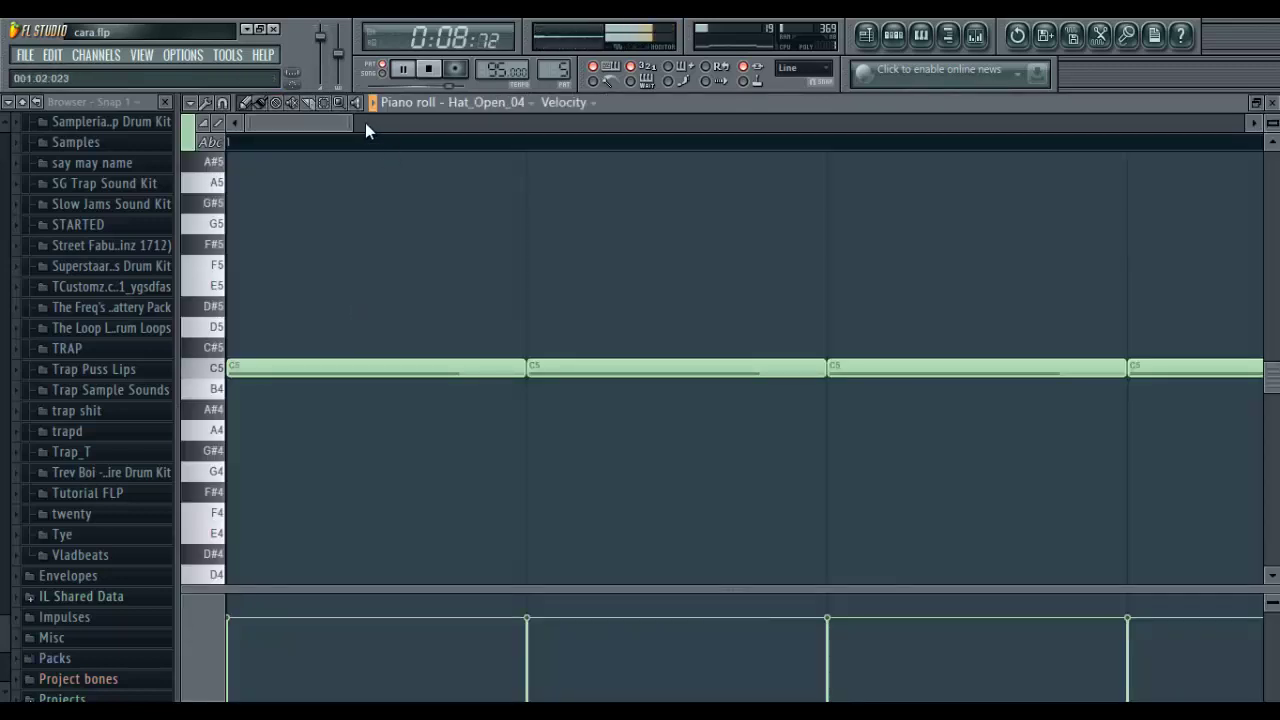
pyautogui.moveTo(545, 131); pyautogui.dragTo(950, 131)
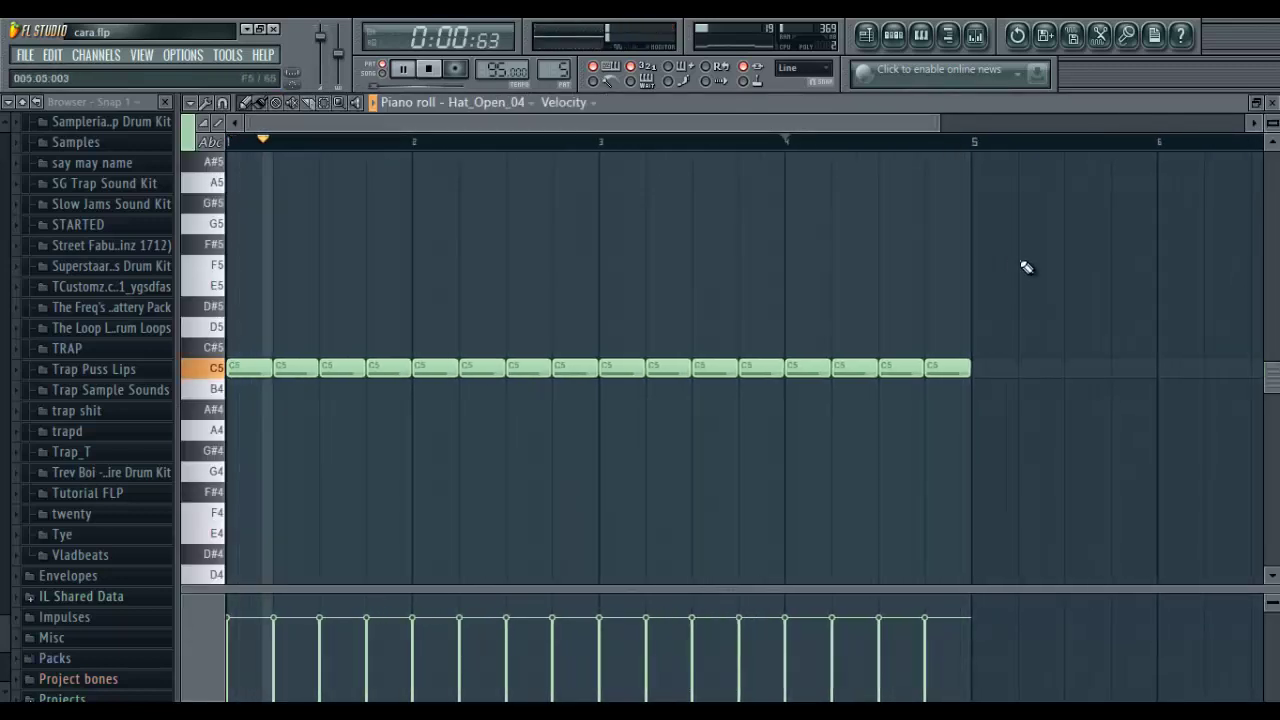
pyautogui.click(1273, 103)
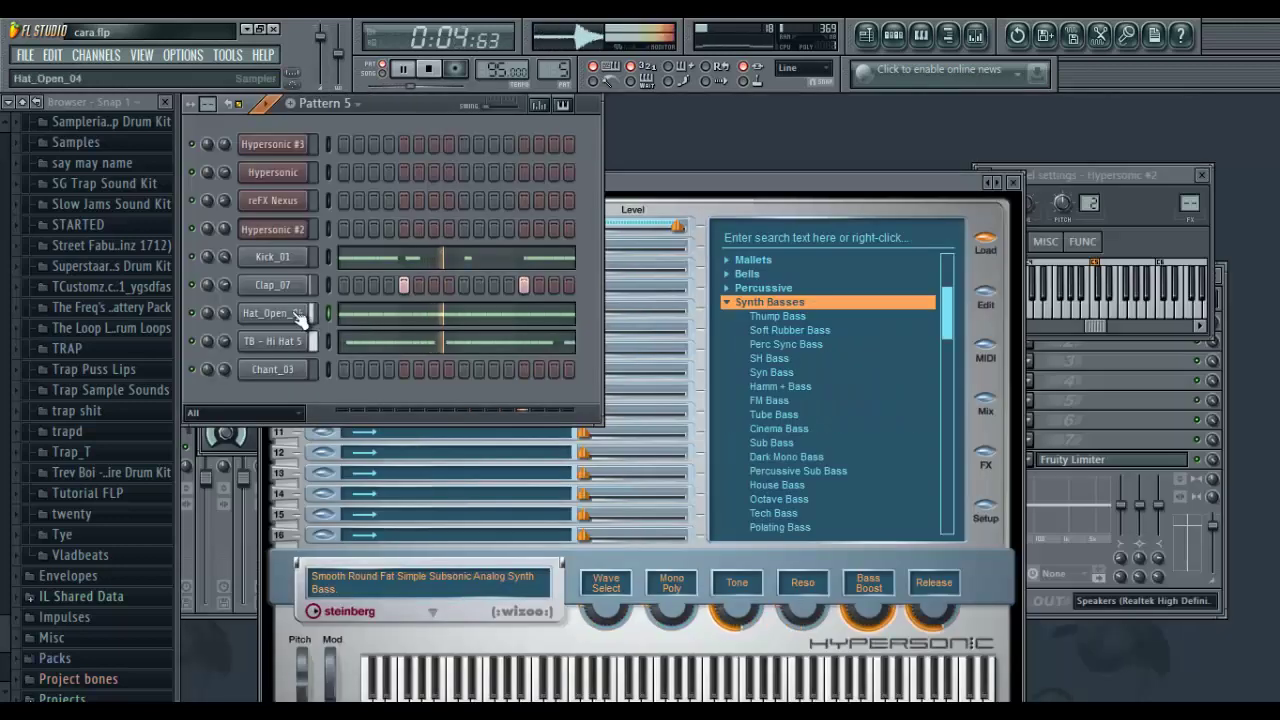
pyautogui.click(400, 347)
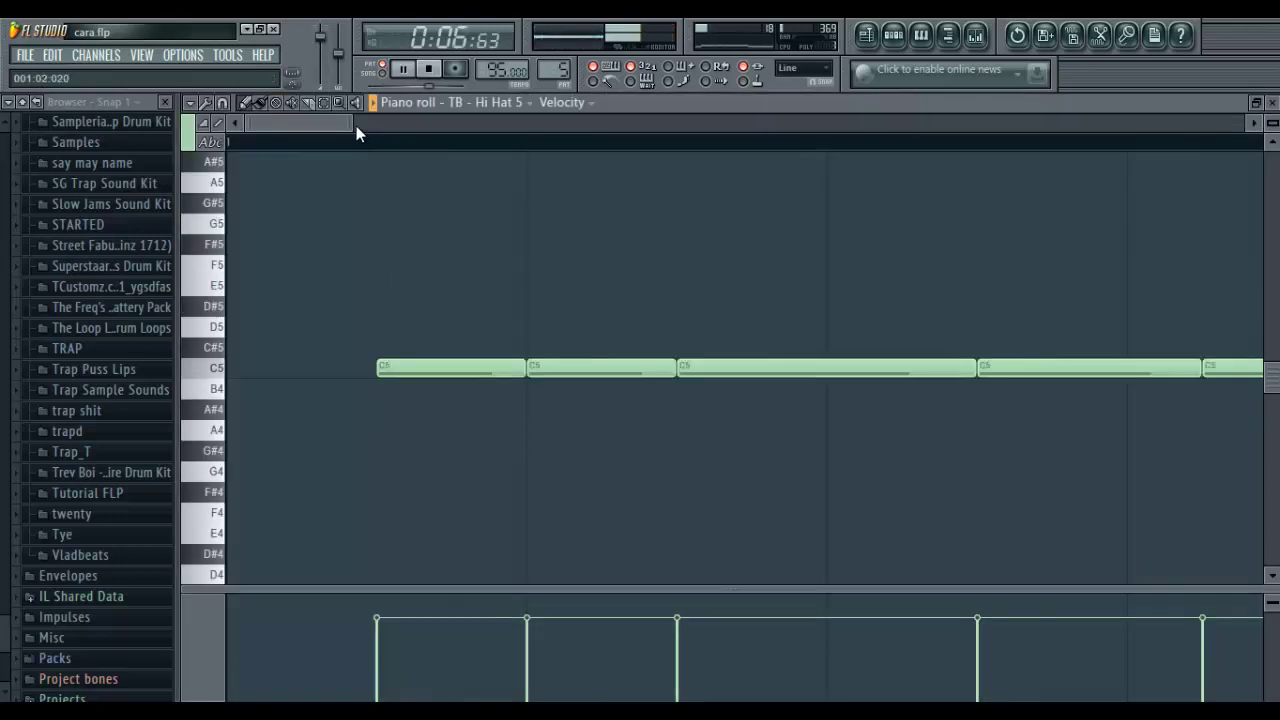
pyautogui.moveTo(797, 170); pyautogui.dragTo(823, 169)
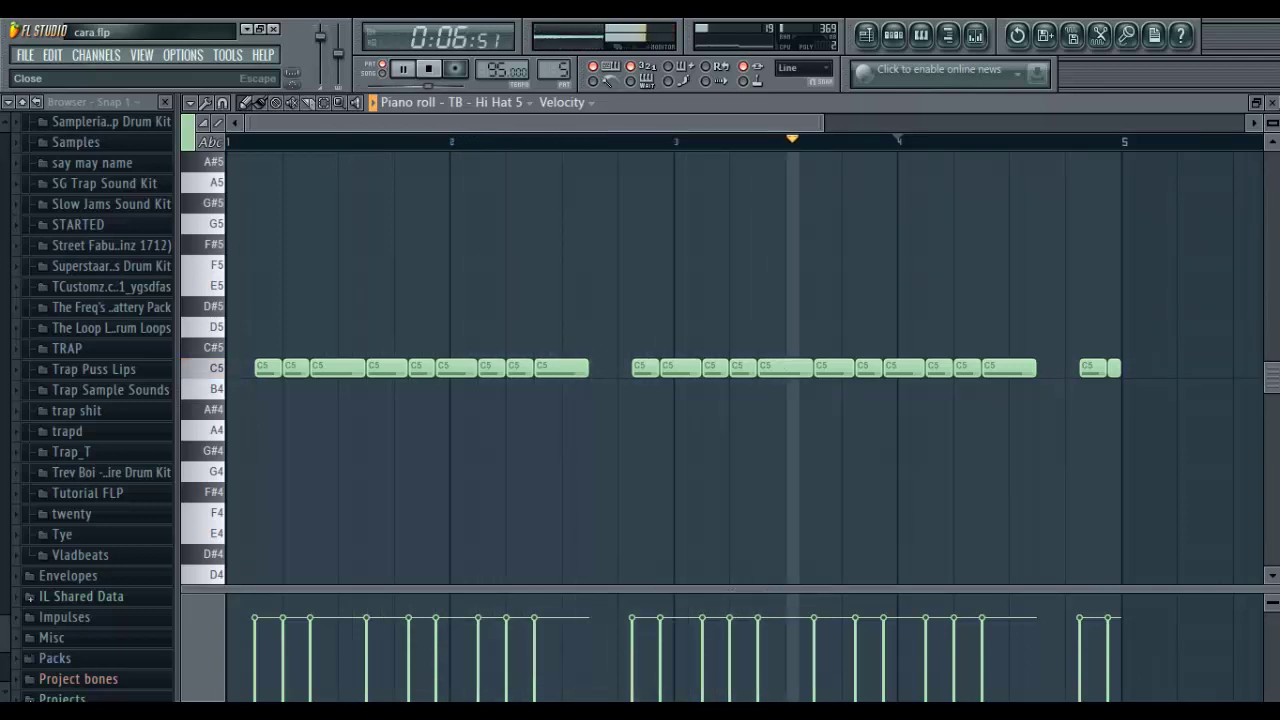
pyautogui.press('Escape')
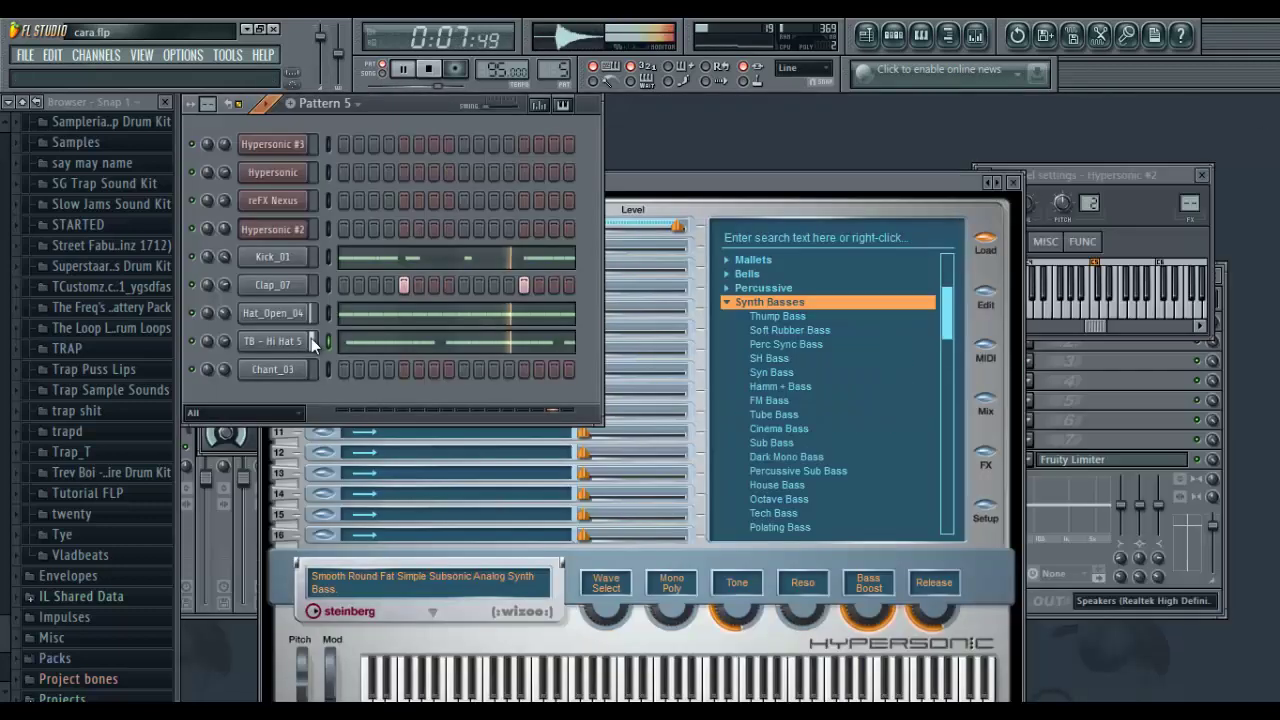
# Solo drum channels of Pattern 5 during playback to hear them in isolation, and turn all channels back on.
pyautogui.rightClick(199, 260)
pyautogui.click(303, 284)
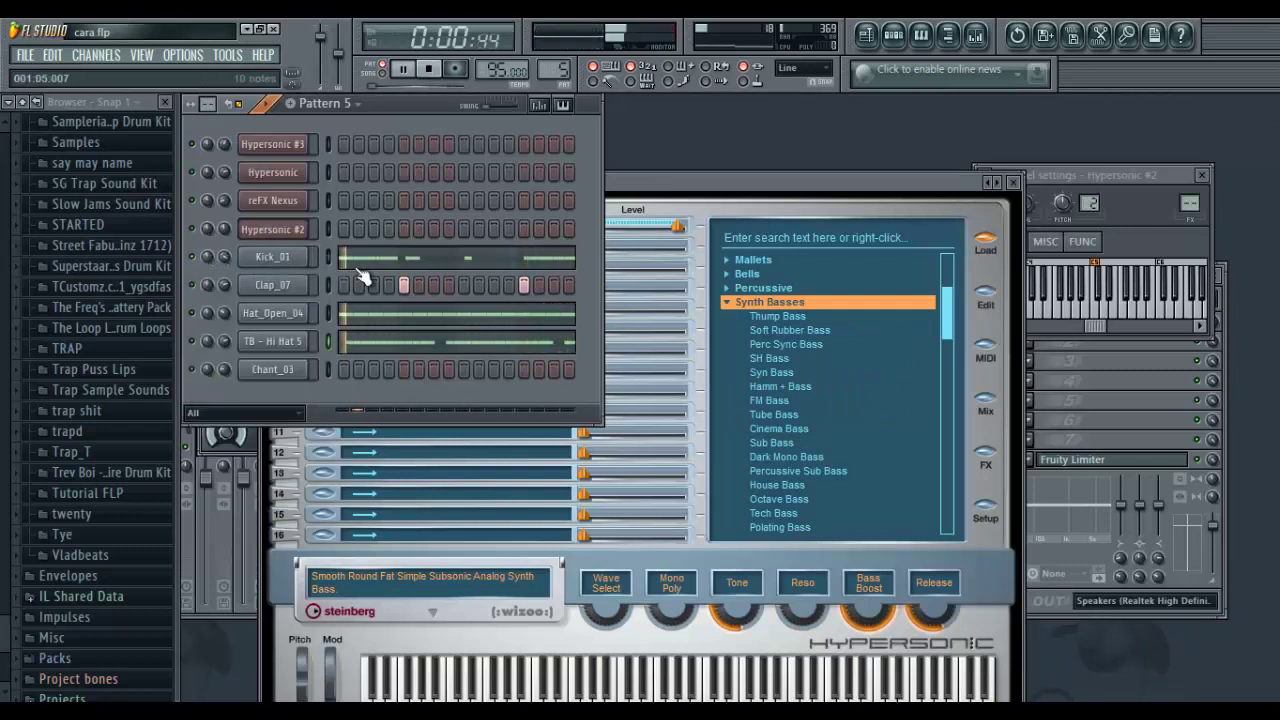
pyautogui.rightClick(199, 262)
pyautogui.click(204, 266)
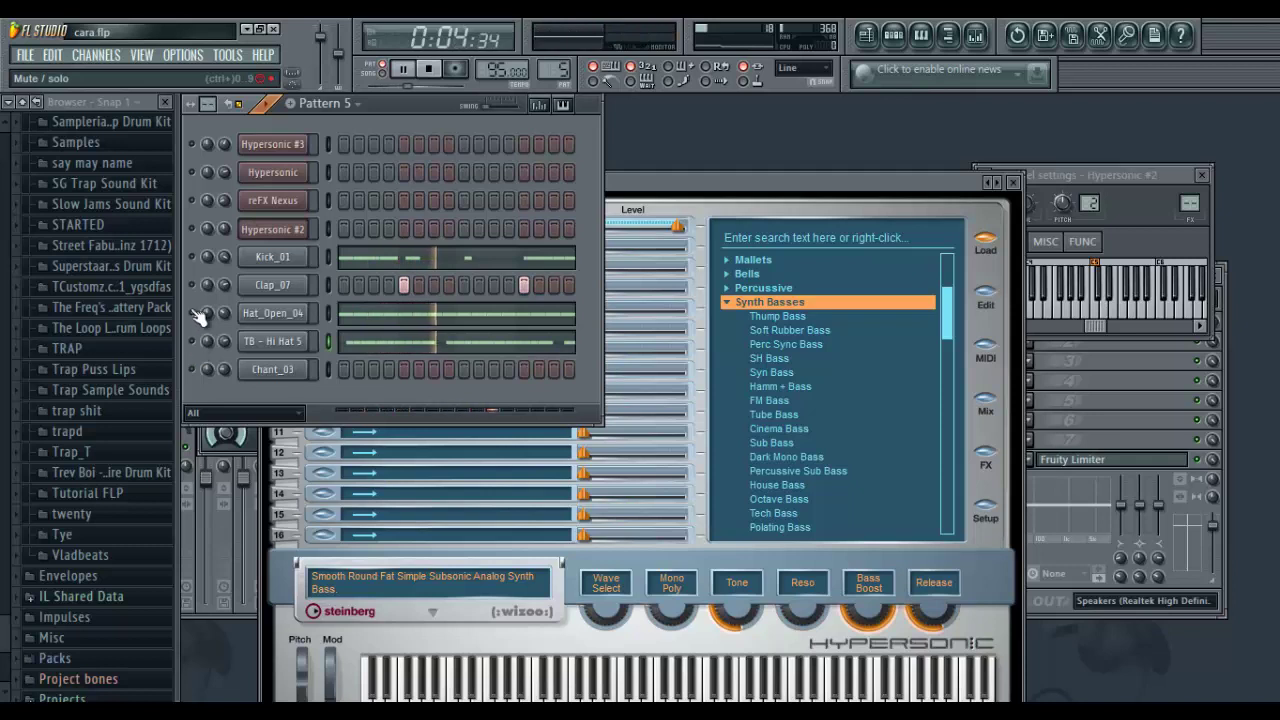
pyautogui.rightClick(197, 262)
pyautogui.click(206, 261)
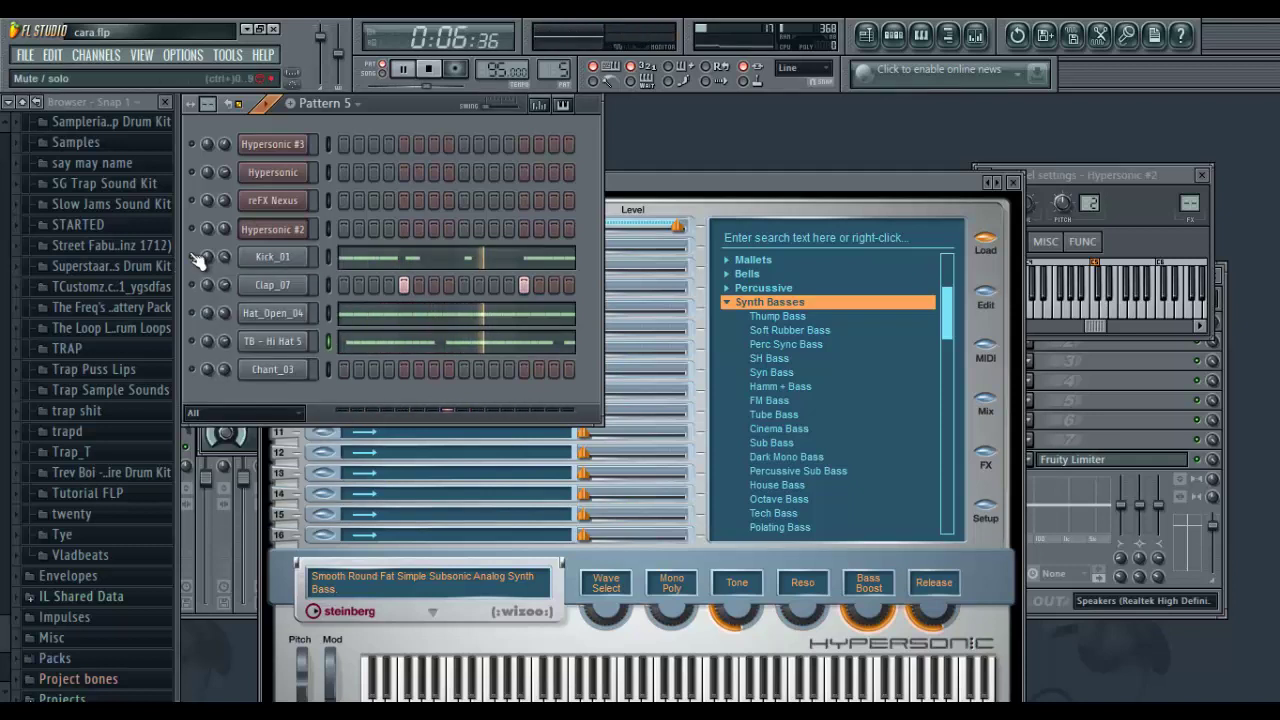
pyautogui.rightClick(196, 260)
pyautogui.click(212, 265)
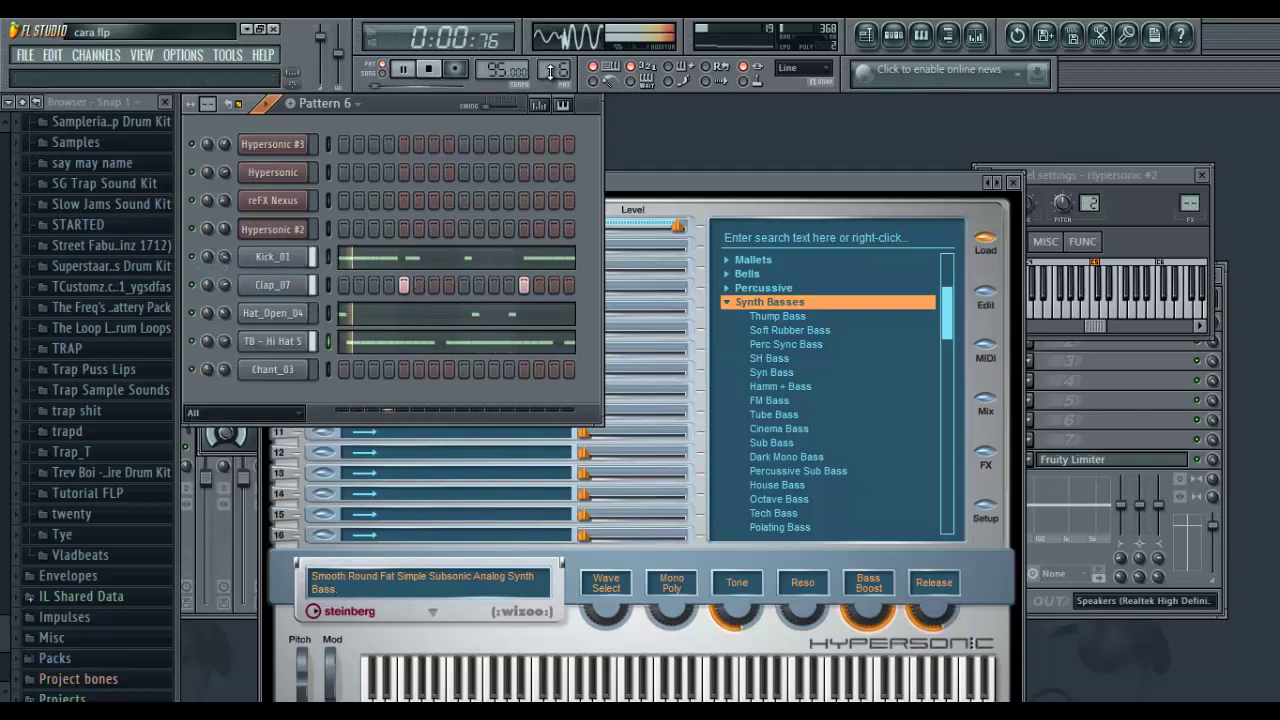
# Switch to Pattern 6 and examine its Hat_Open_04 and Kick_01 notes in the piano roll across all bars.
pyautogui.click(430, 310)
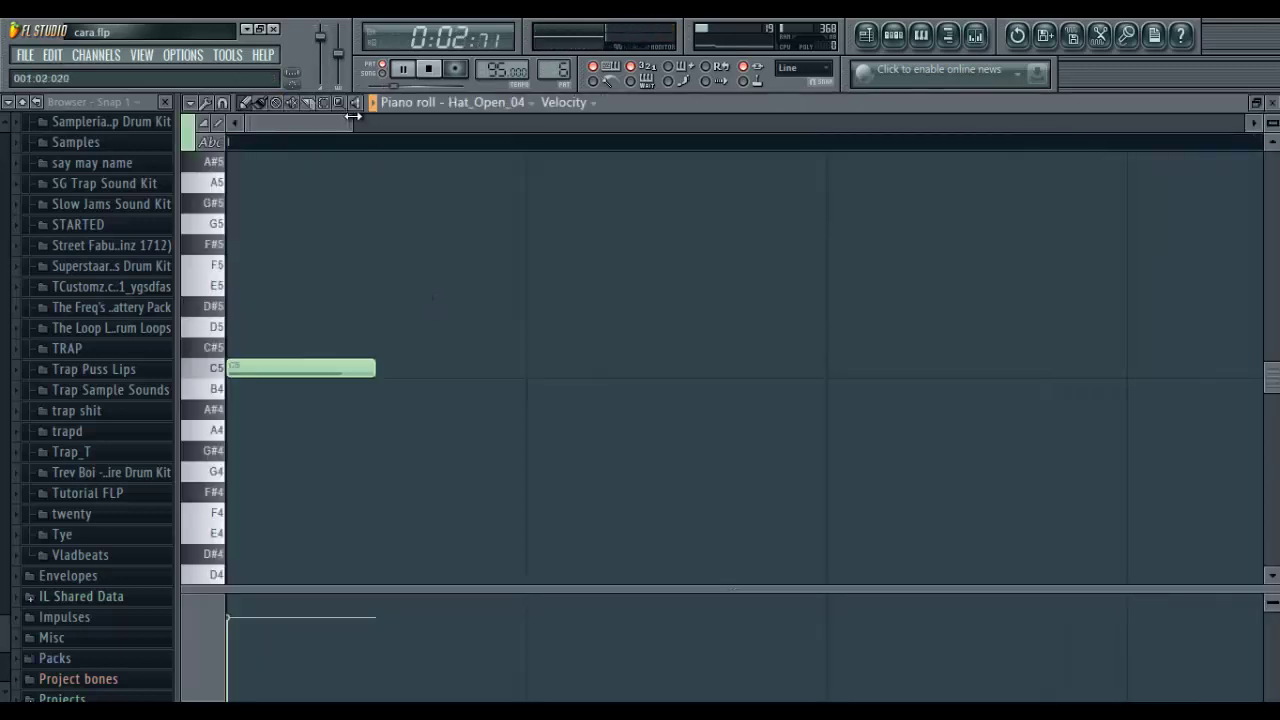
pyautogui.moveTo(642, 122); pyautogui.dragTo(849, 114)
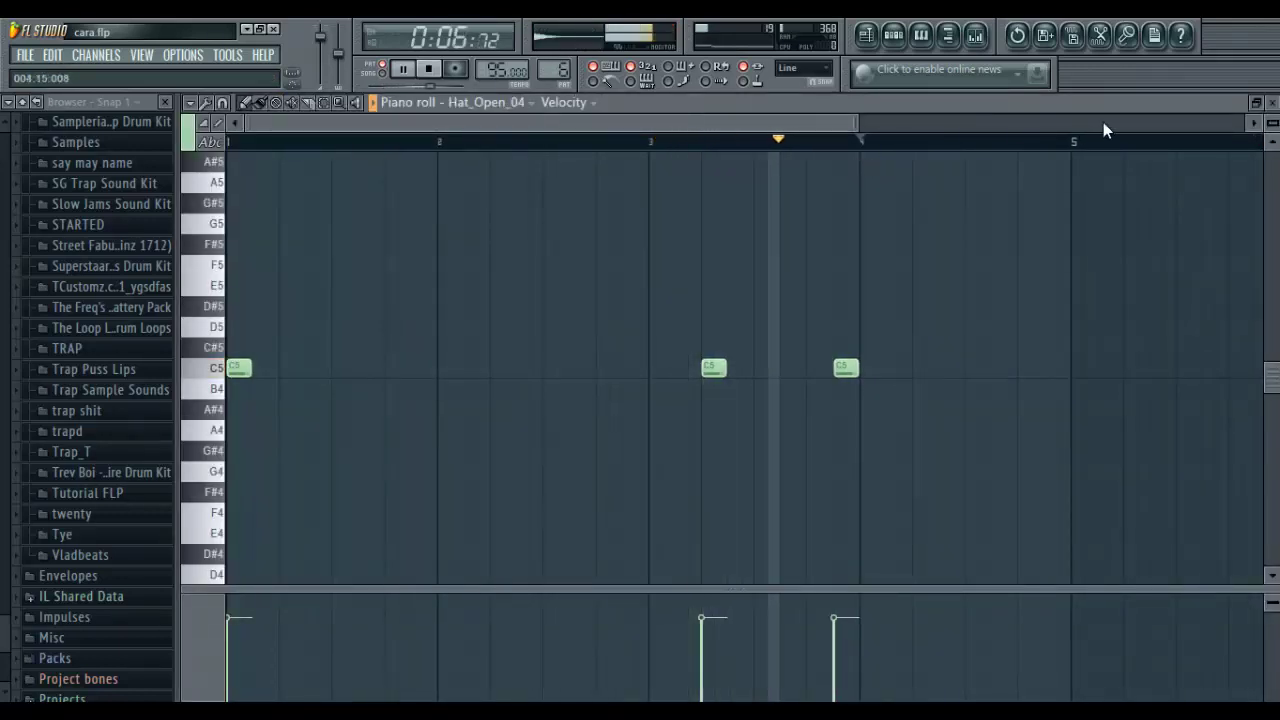
pyautogui.click(1273, 103)
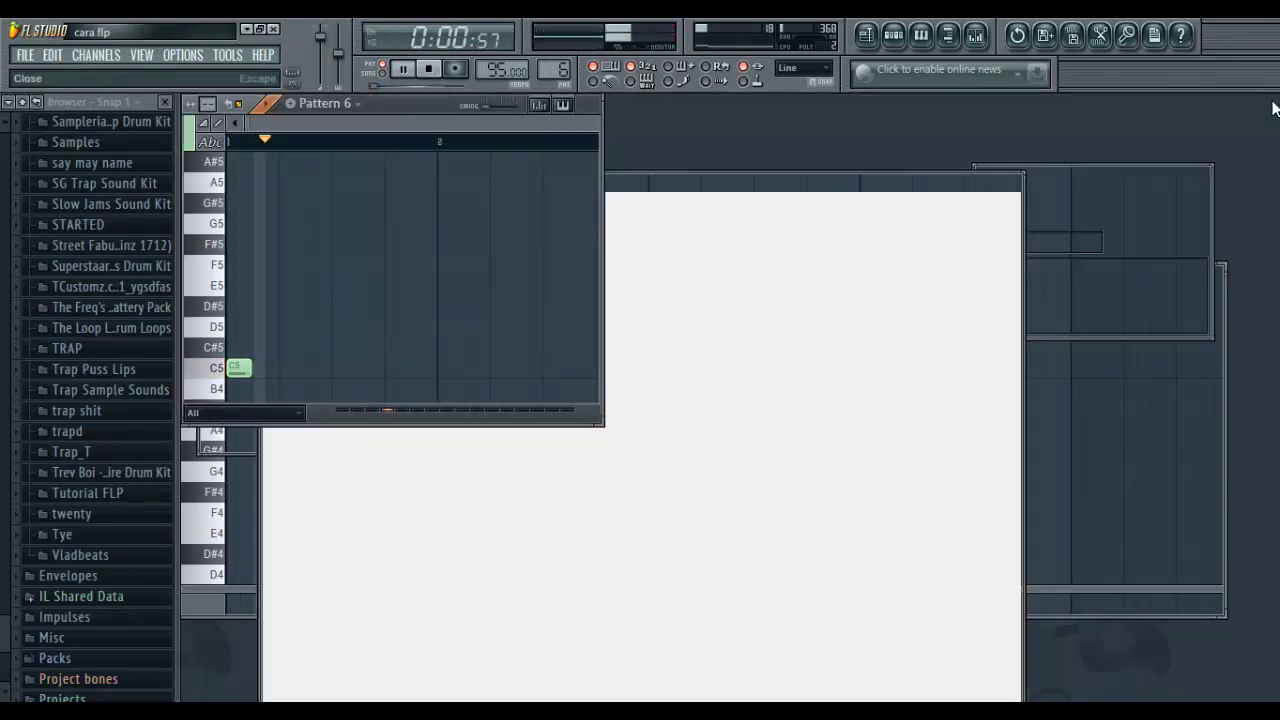
pyautogui.click(447, 262)
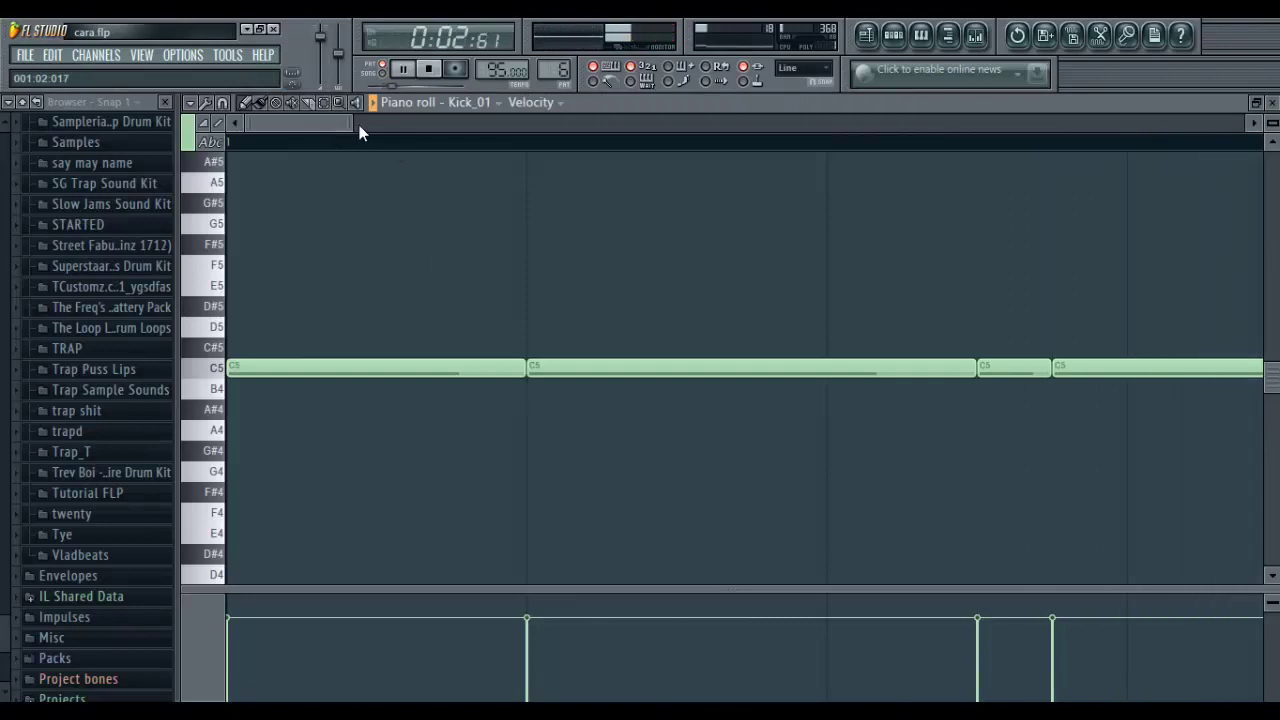
pyautogui.moveTo(347, 122); pyautogui.dragTo(880, 214)
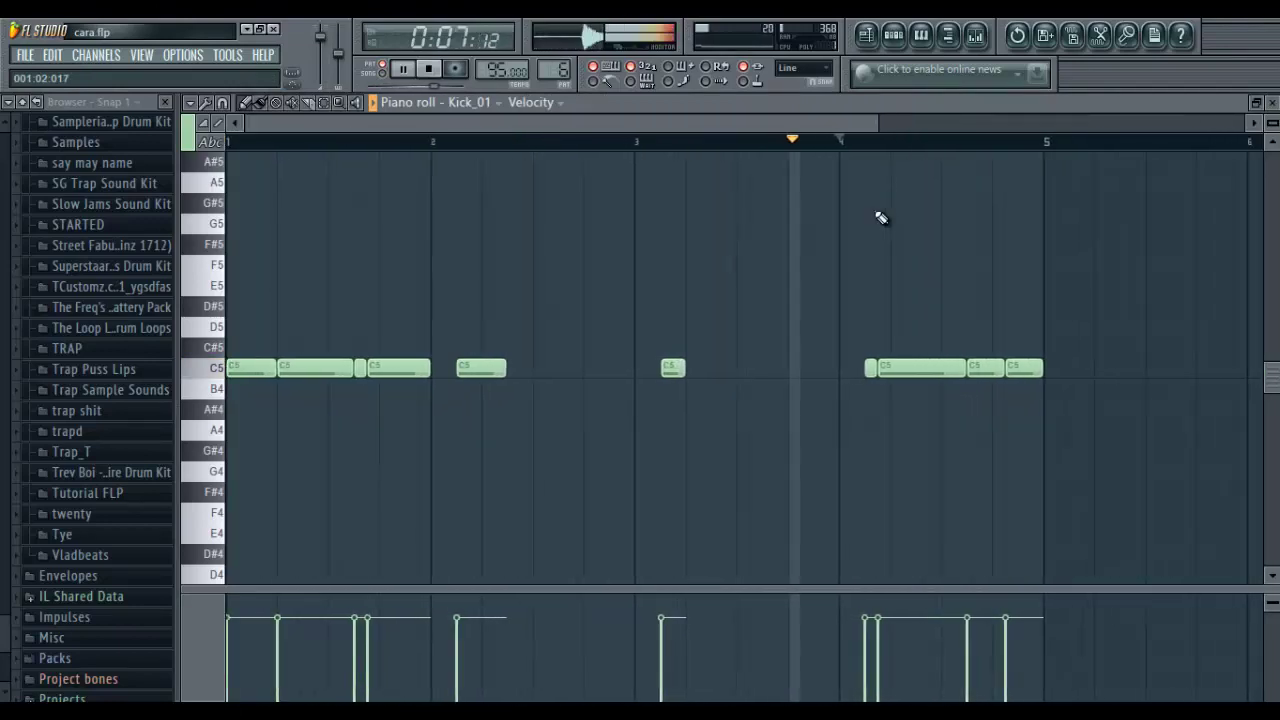
pyautogui.click(1273, 104)
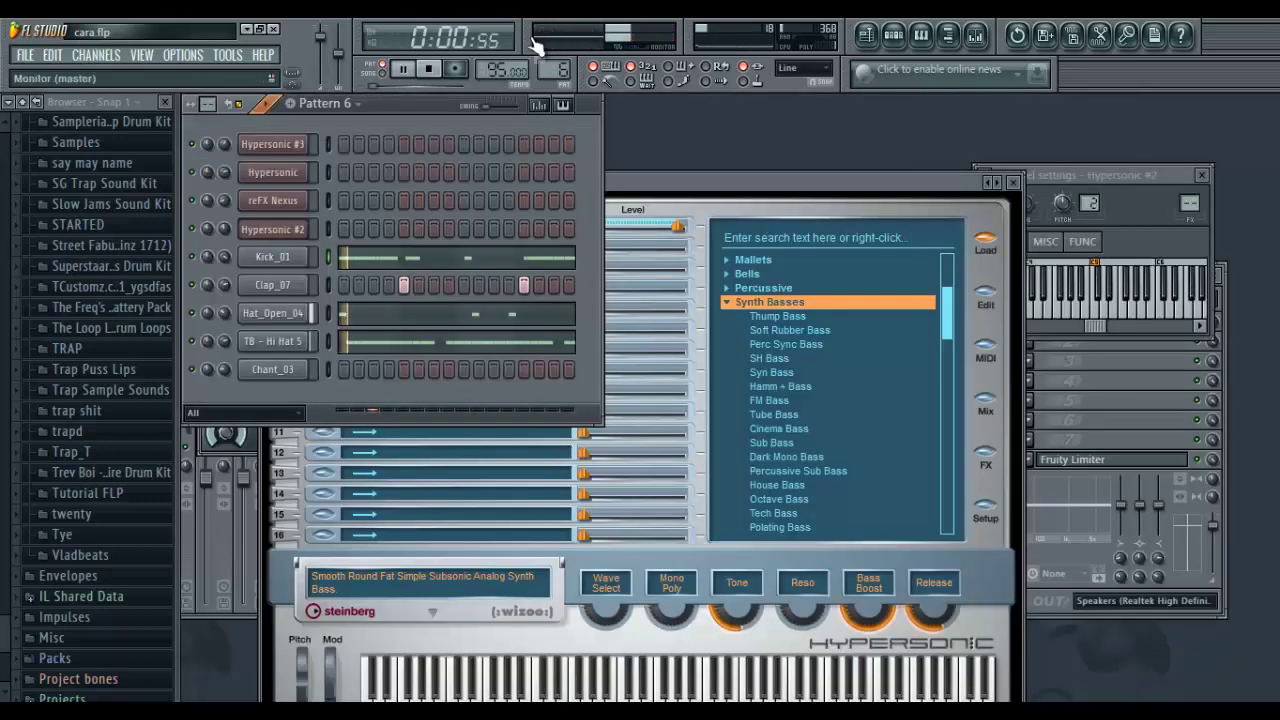
# Switch to Pattern 7 and examine its Hat_Open_04 and Kick_01 notes in the piano roll across all bars.
pyautogui.click(425, 323)
pyautogui.moveTo(406, 130); pyautogui.dragTo(818, 124)
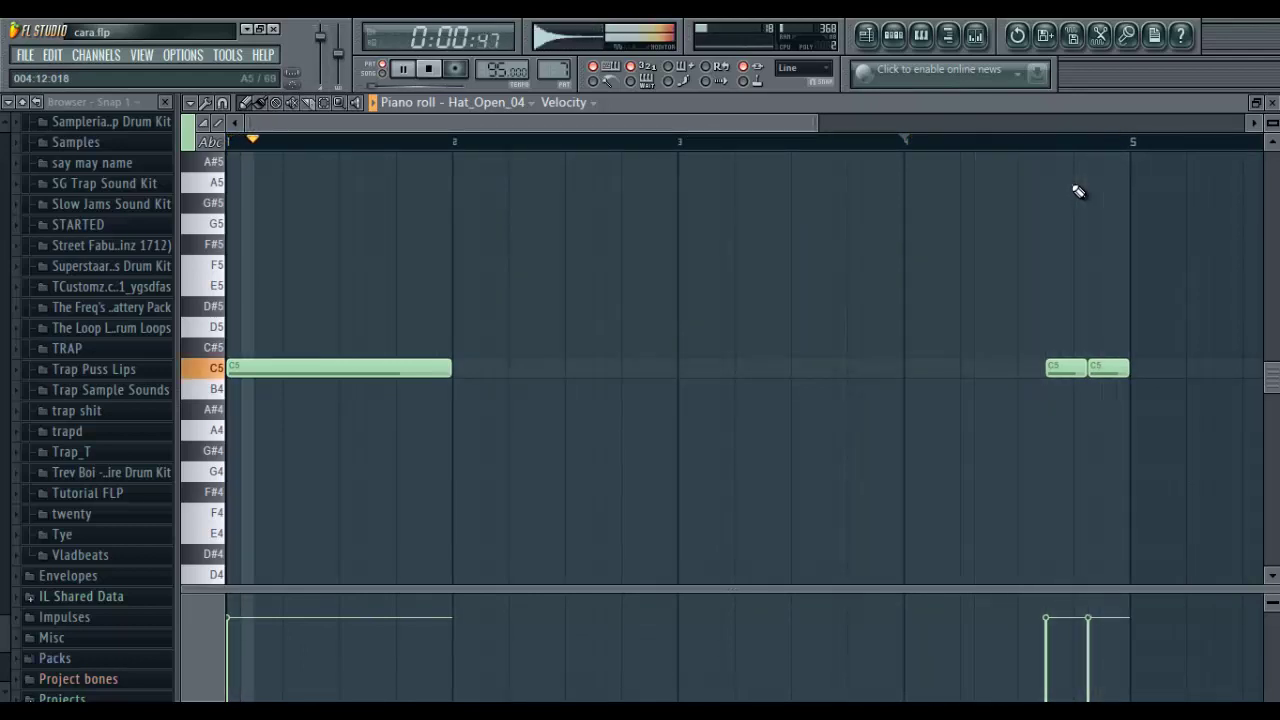
pyautogui.click(1272, 102)
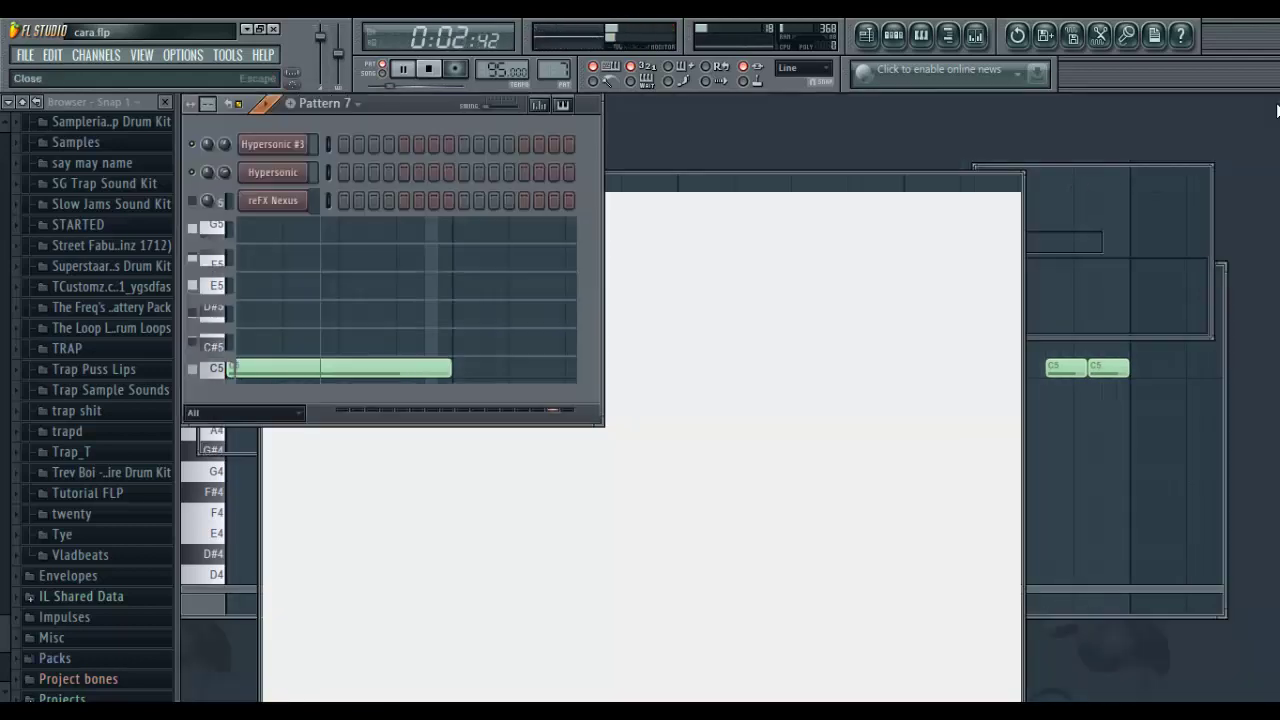
pyautogui.press('F7')
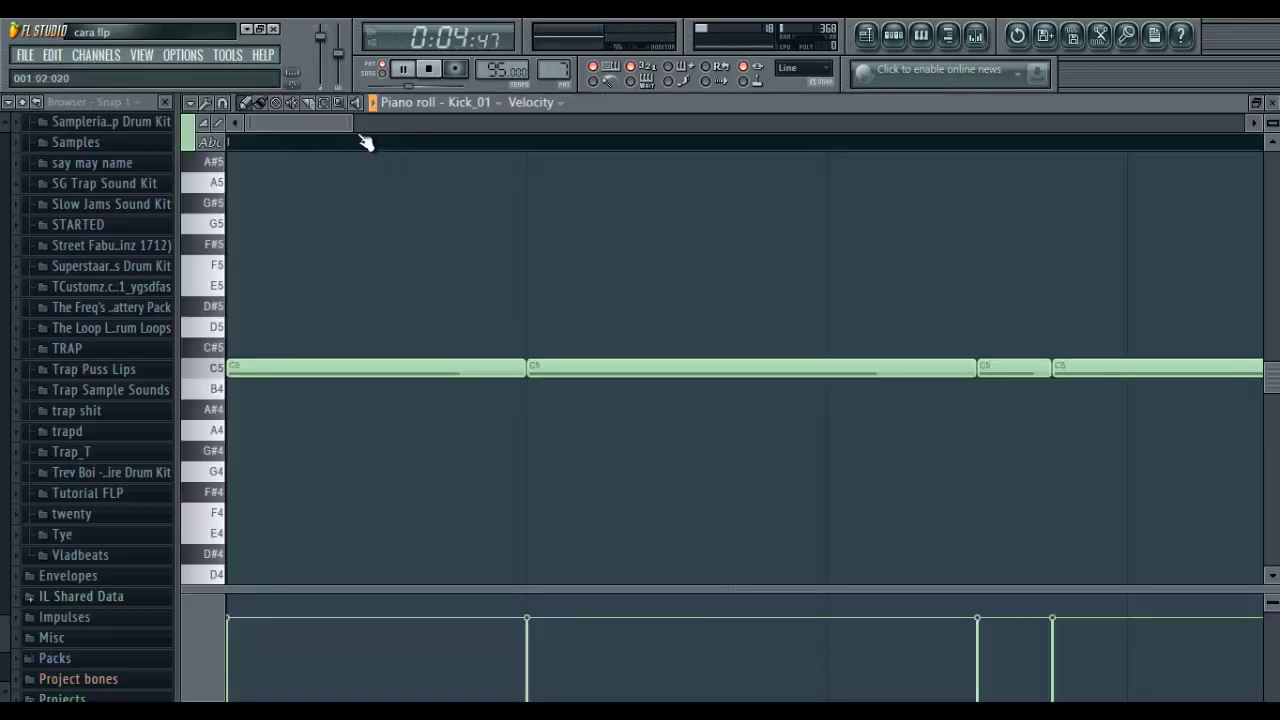
pyautogui.moveTo(385, 133); pyautogui.dragTo(852, 139)
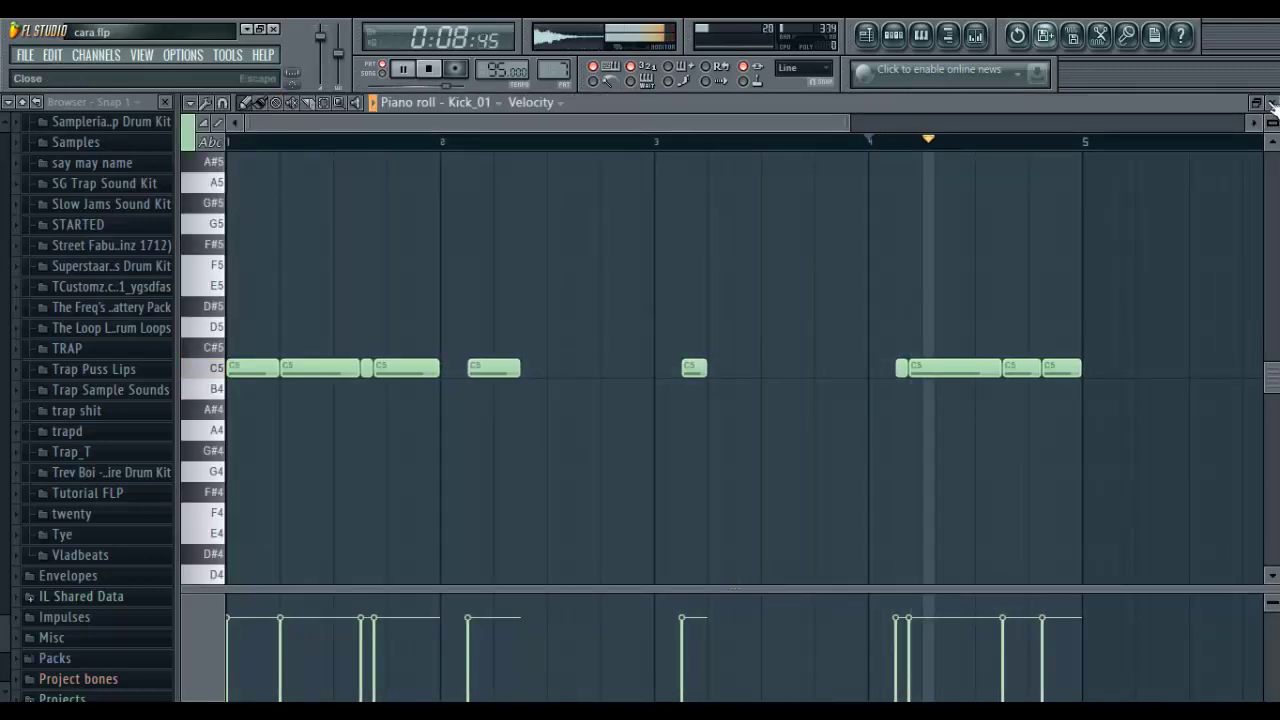
pyautogui.click(1272, 102)
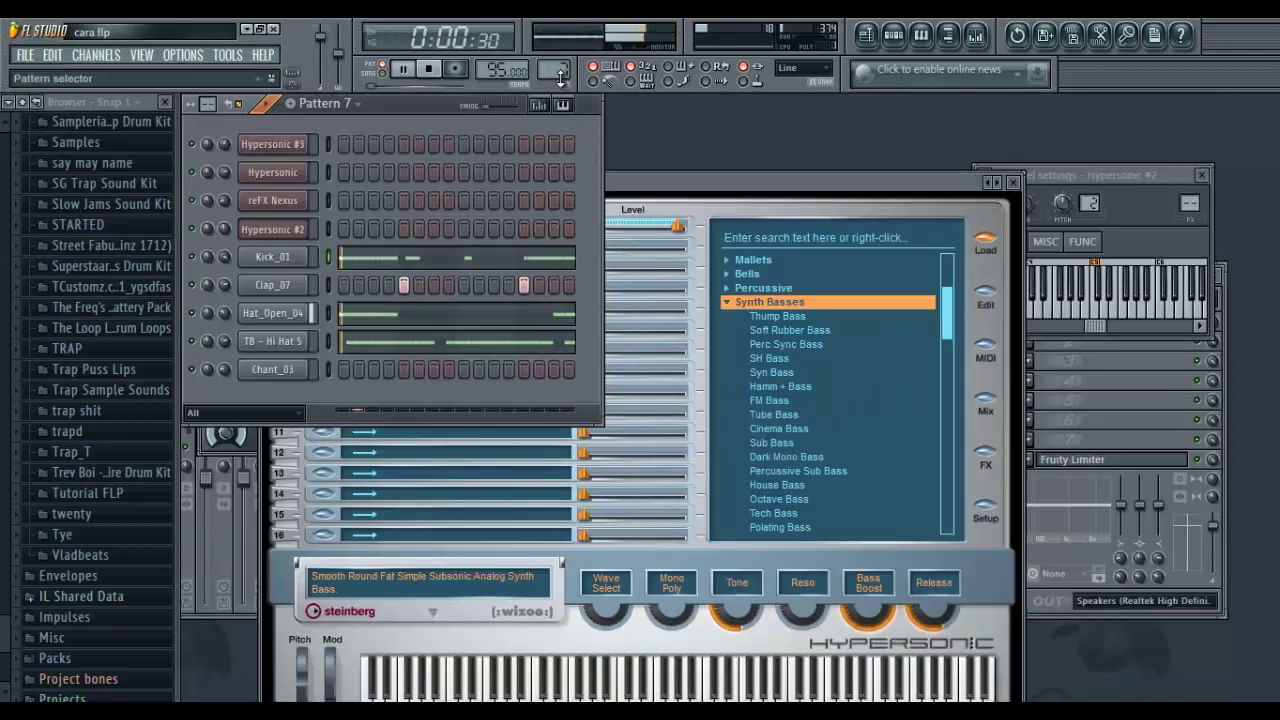
# Switch to Pattern 8 and examine its Kick_01 and Hat_Open_04 notes in the piano roll across all bars.
pyautogui.click(420, 268)
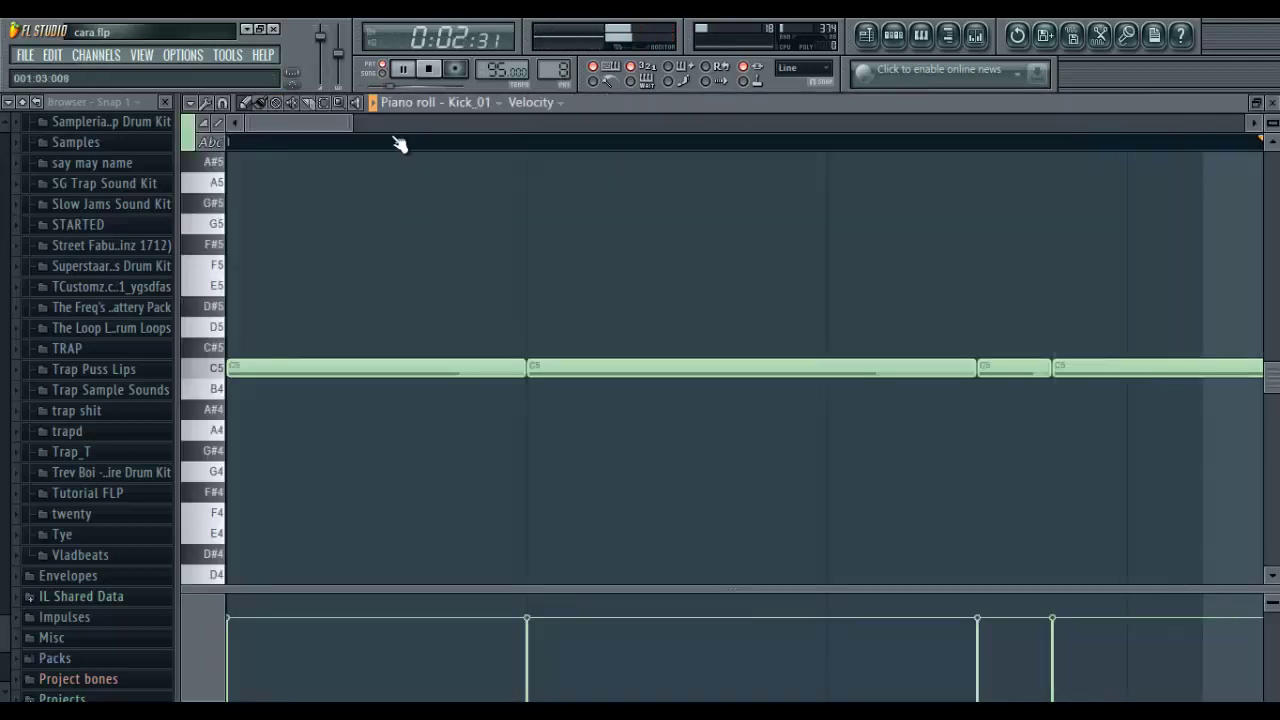
pyautogui.moveTo(354, 120); pyautogui.dragTo(883, 157)
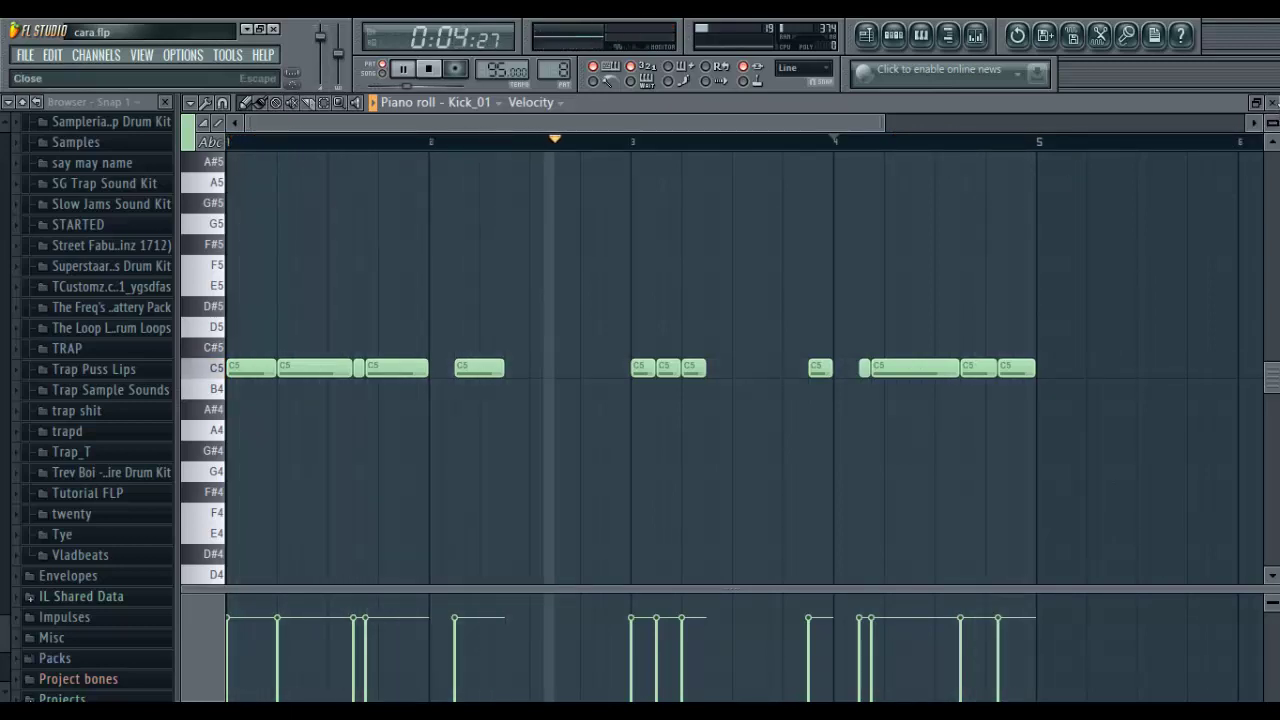
pyautogui.click(1262, 104)
pyautogui.click(503, 323)
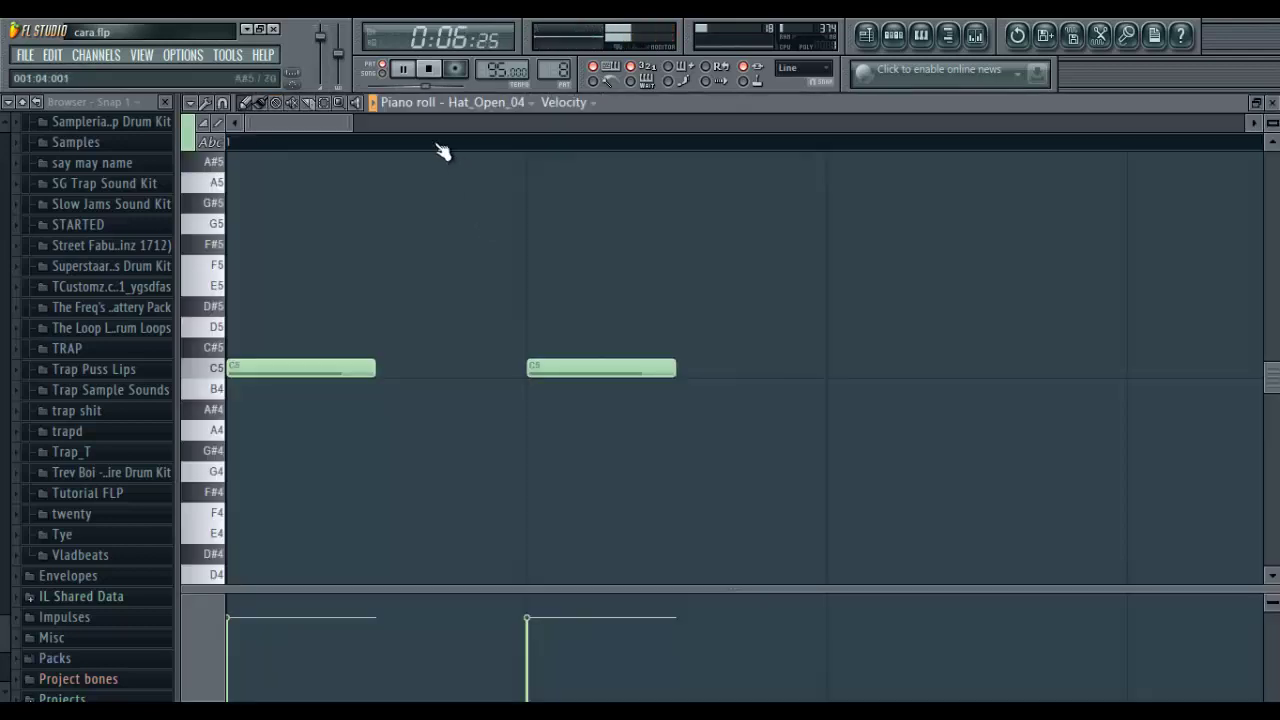
pyautogui.moveTo(350, 128); pyautogui.dragTo(891, 163)
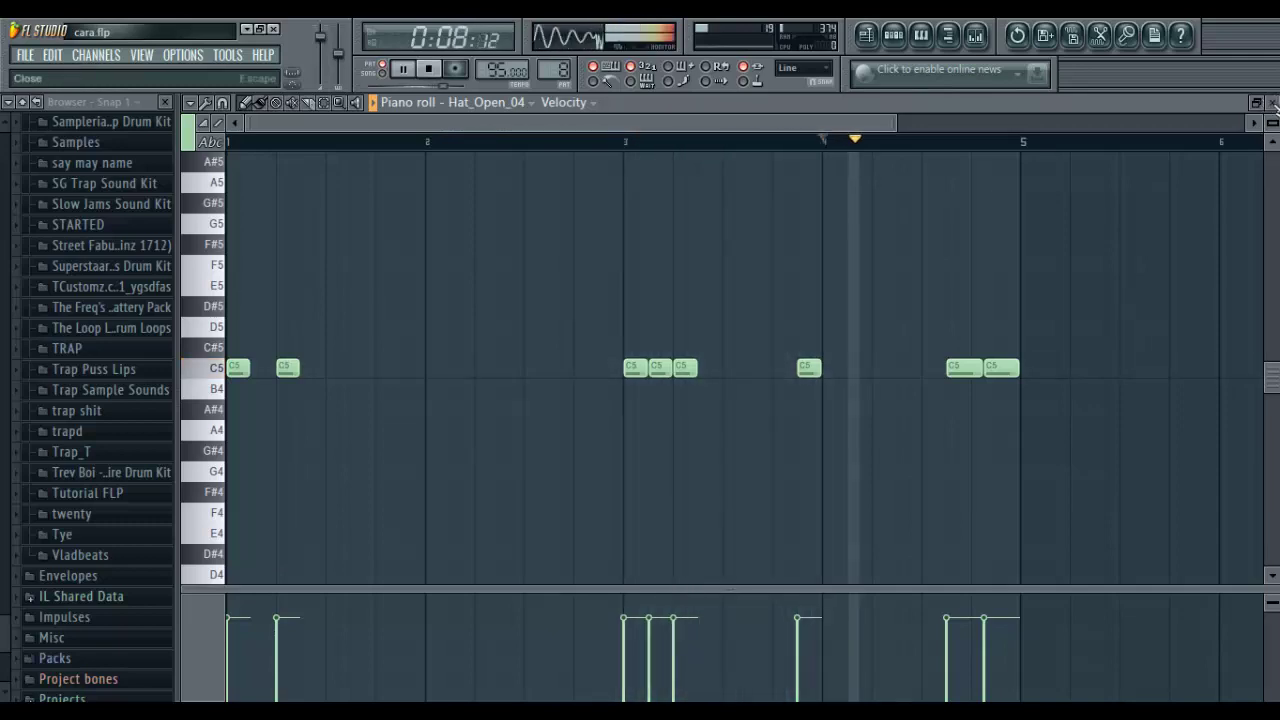
pyautogui.click(1268, 104)
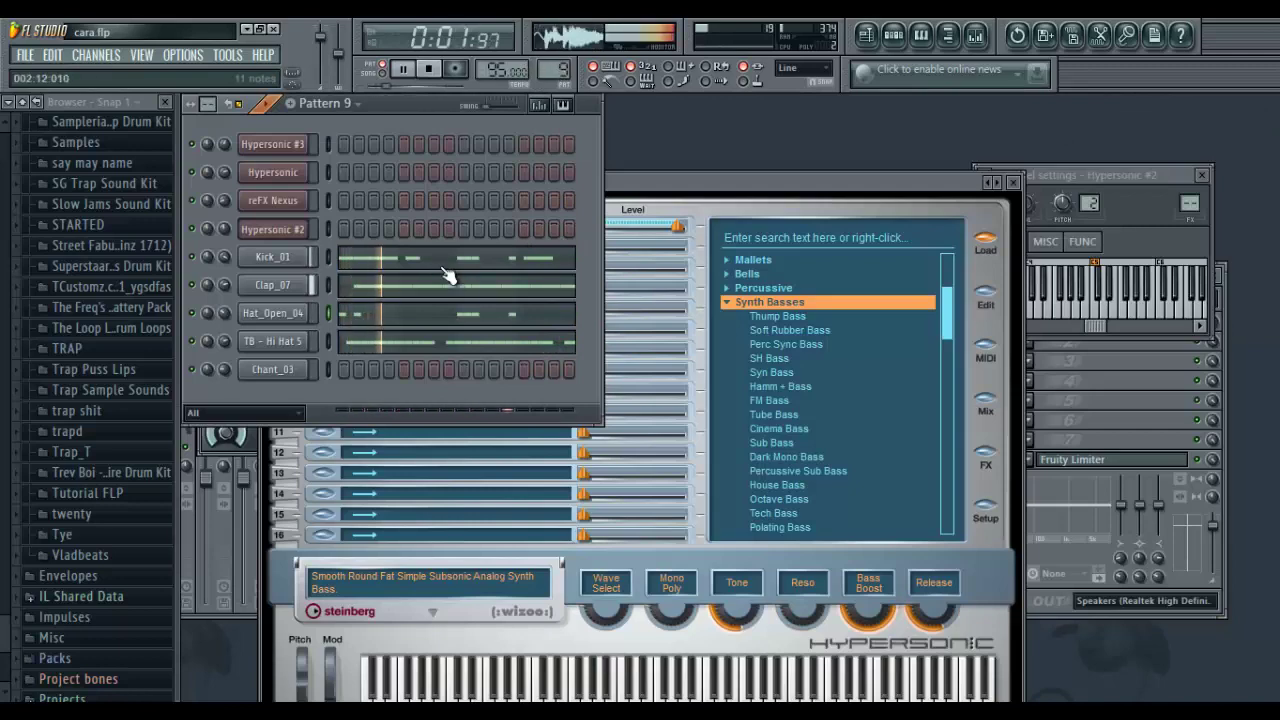
# Switch to Pattern 9 and examine its Kick_01 and Clap_07 notes in the piano roll across all bars.
pyautogui.click(447, 275)
pyautogui.scroll(-5, 740, 220)
pyautogui.scroll(3, 951, 269)
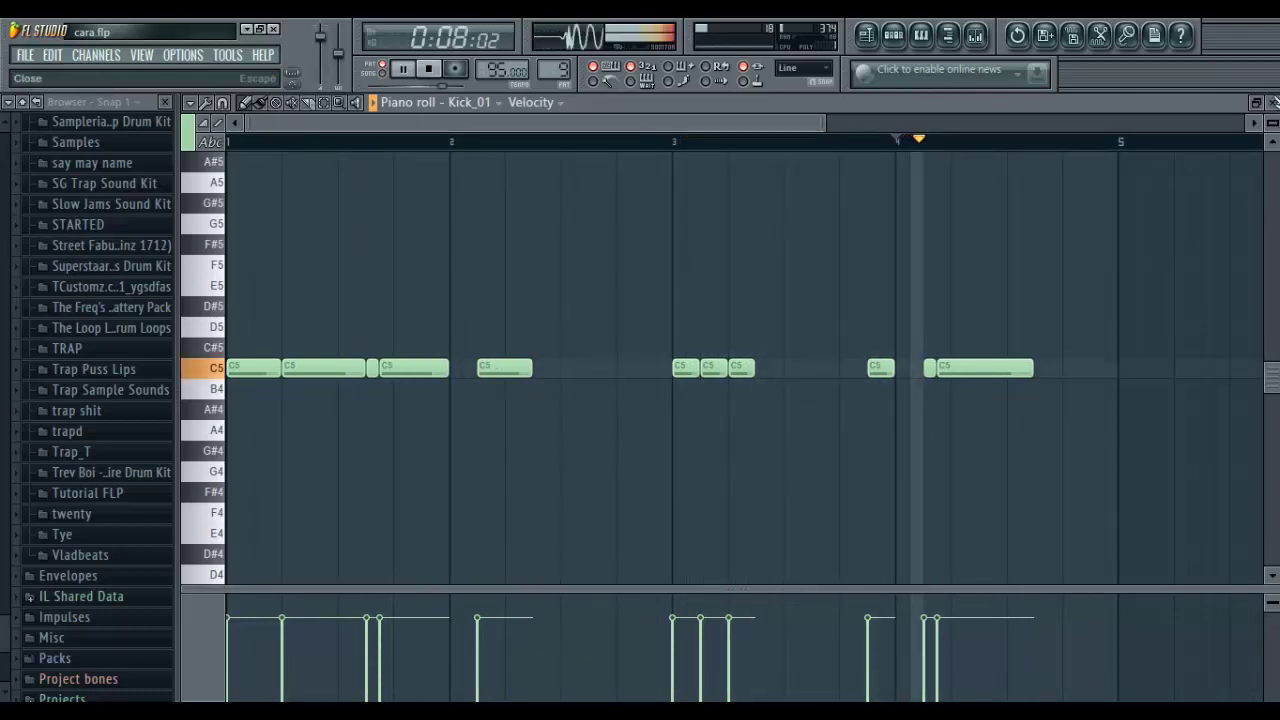
pyautogui.click(1273, 102)
pyautogui.click(481, 295)
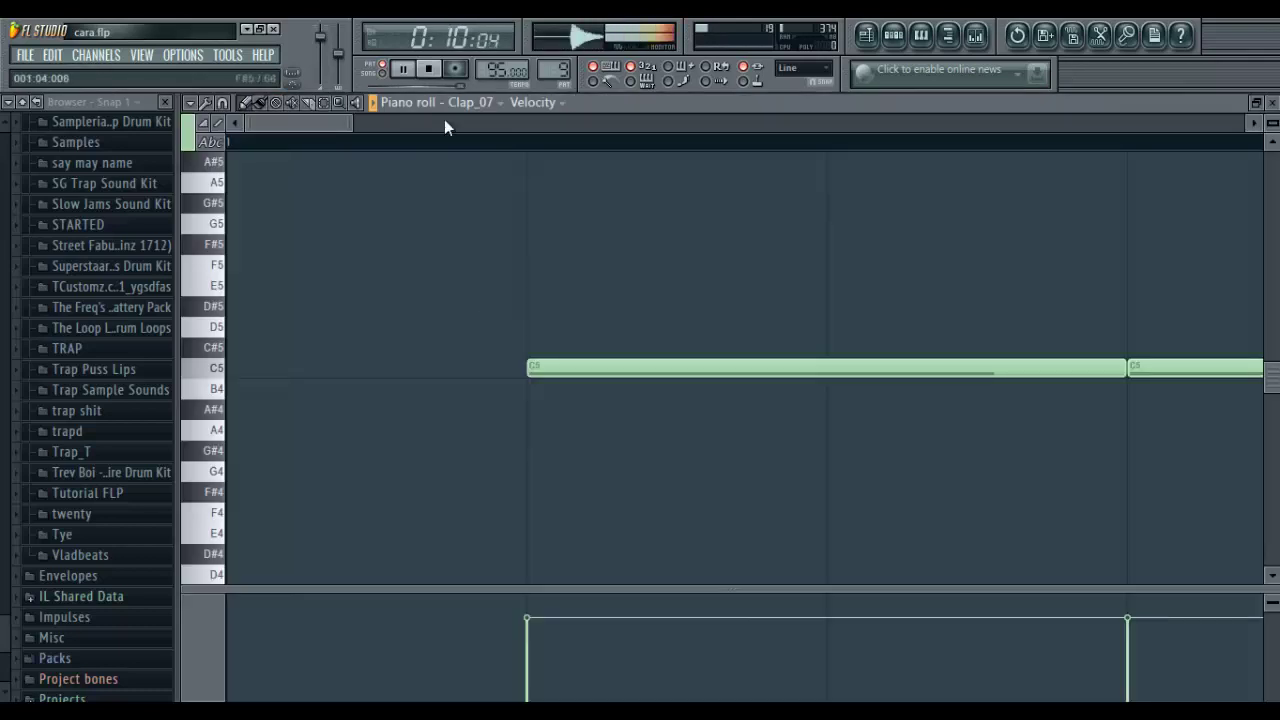
pyautogui.scroll(-4, 815, 146)
pyautogui.scroll(-4, 815, 146)
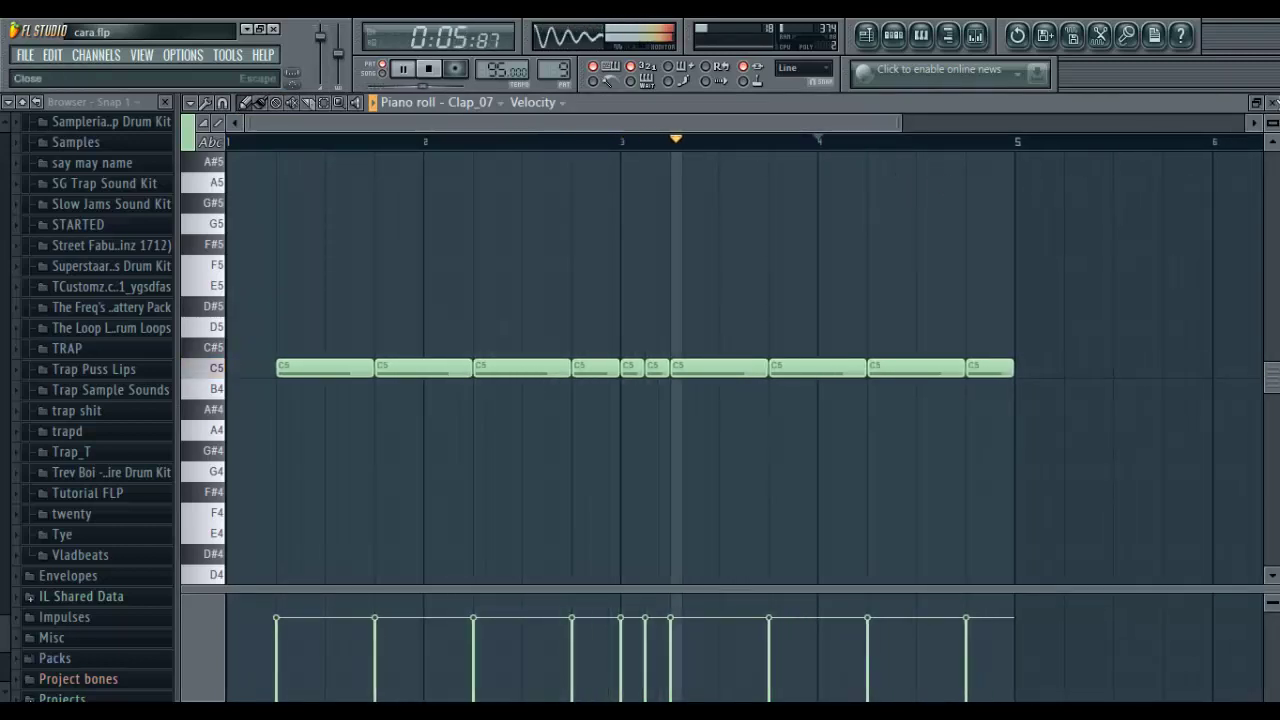
pyautogui.click(1272, 102)
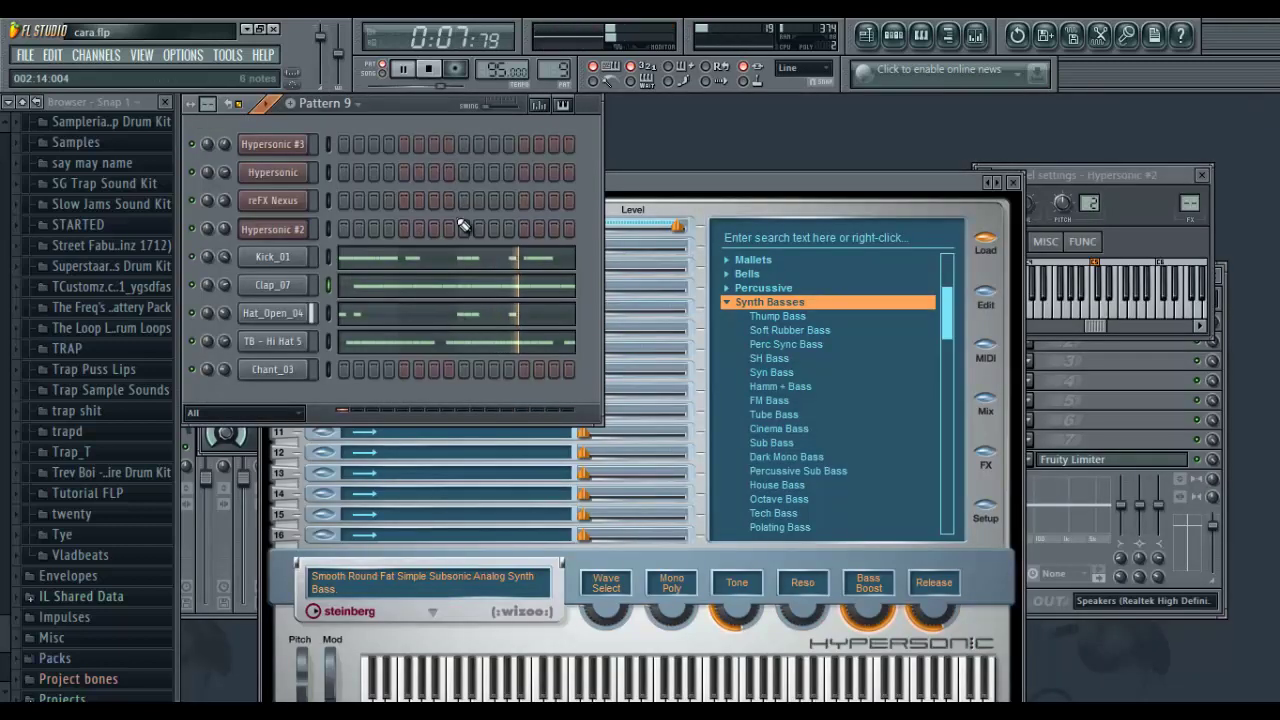
# Examine the Hat_Open_04 notes of Pattern 9 in the piano roll across all bars.
pyautogui.press('F7')
pyautogui.moveTo(353, 119); pyautogui.dragTo(850, 121)
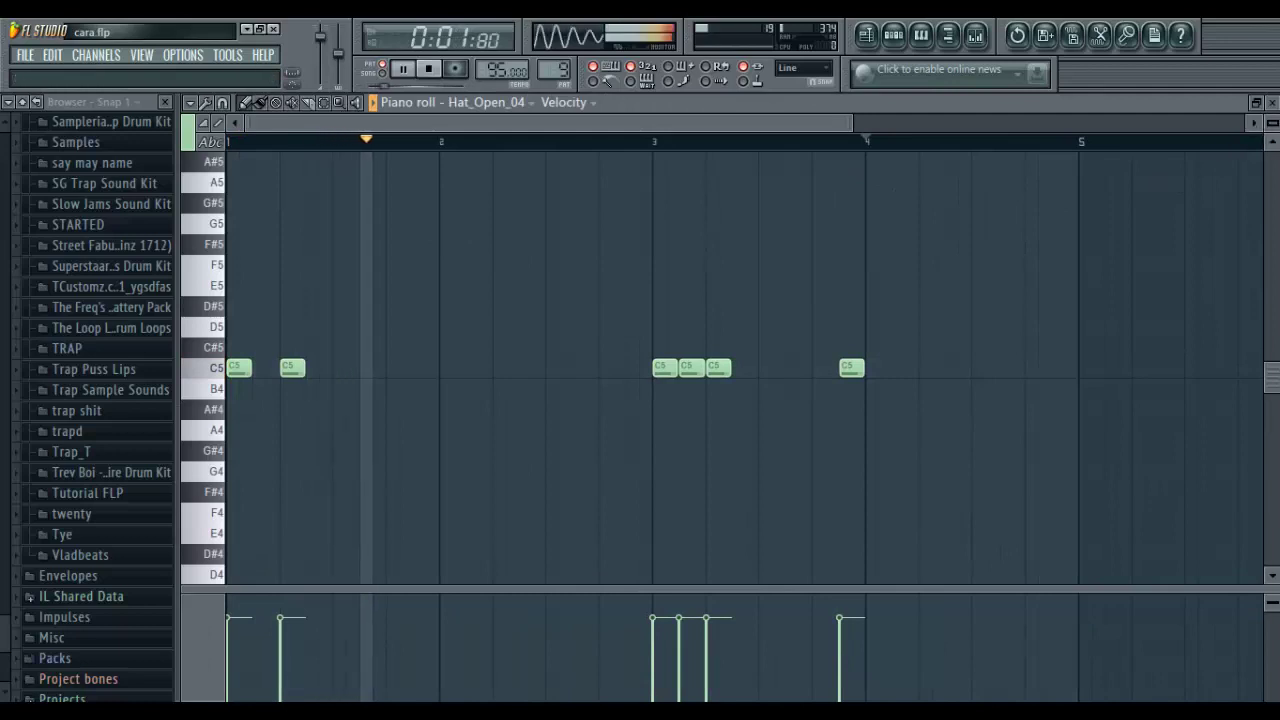
pyautogui.click(1273, 102)
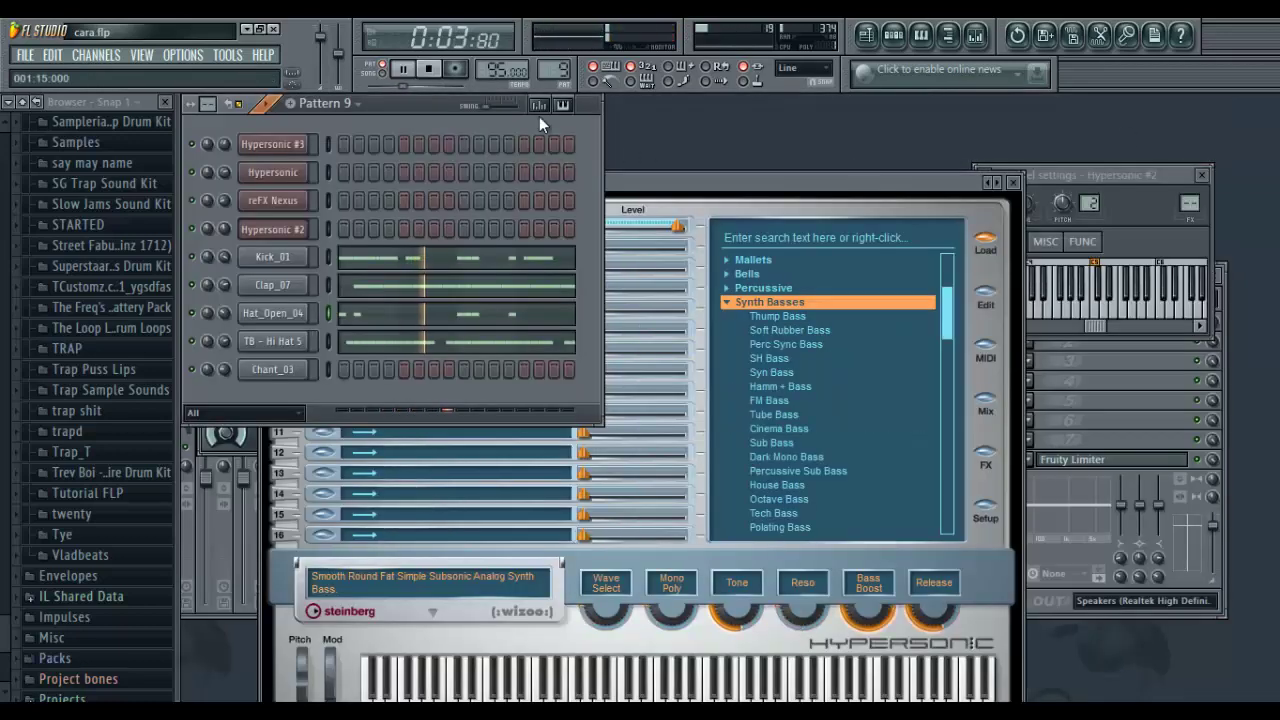
# Switch to Pattern 10 and examine its Kick_01 and Hat_Open_04 notes in the piano roll across all bars.
pyautogui.click(458, 258)
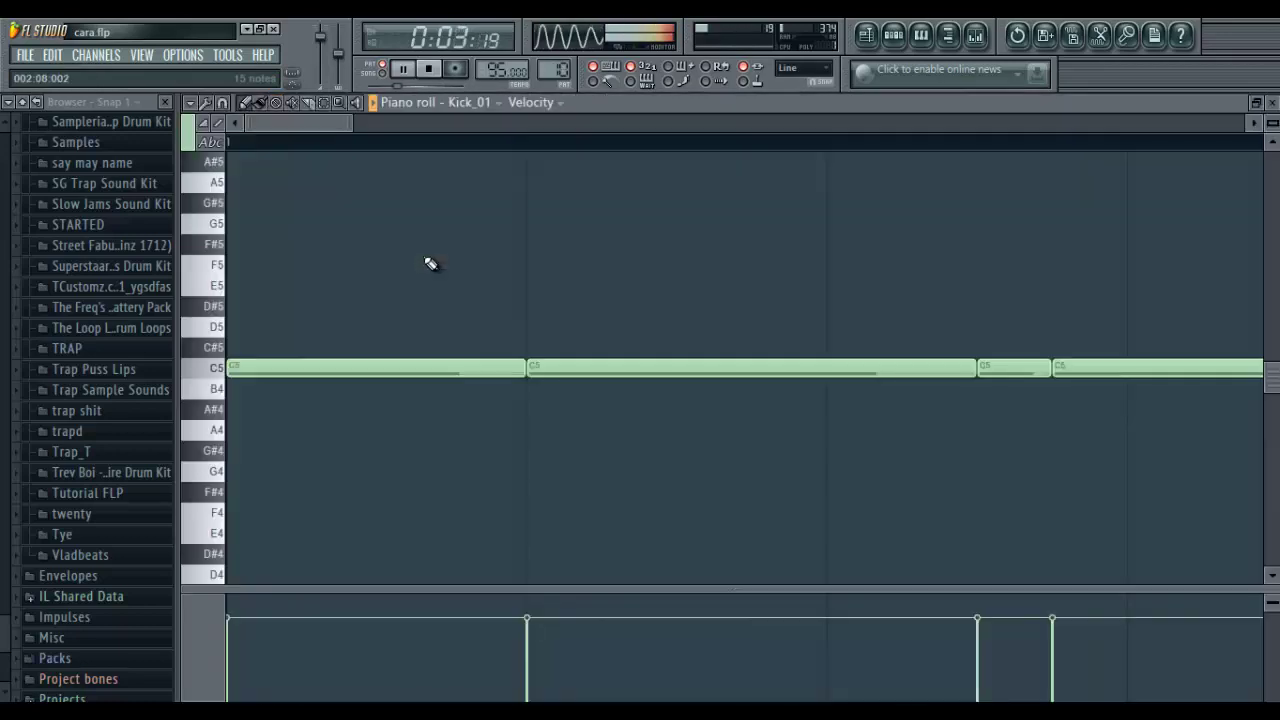
pyautogui.moveTo(418, 135); pyautogui.dragTo(786, 134)
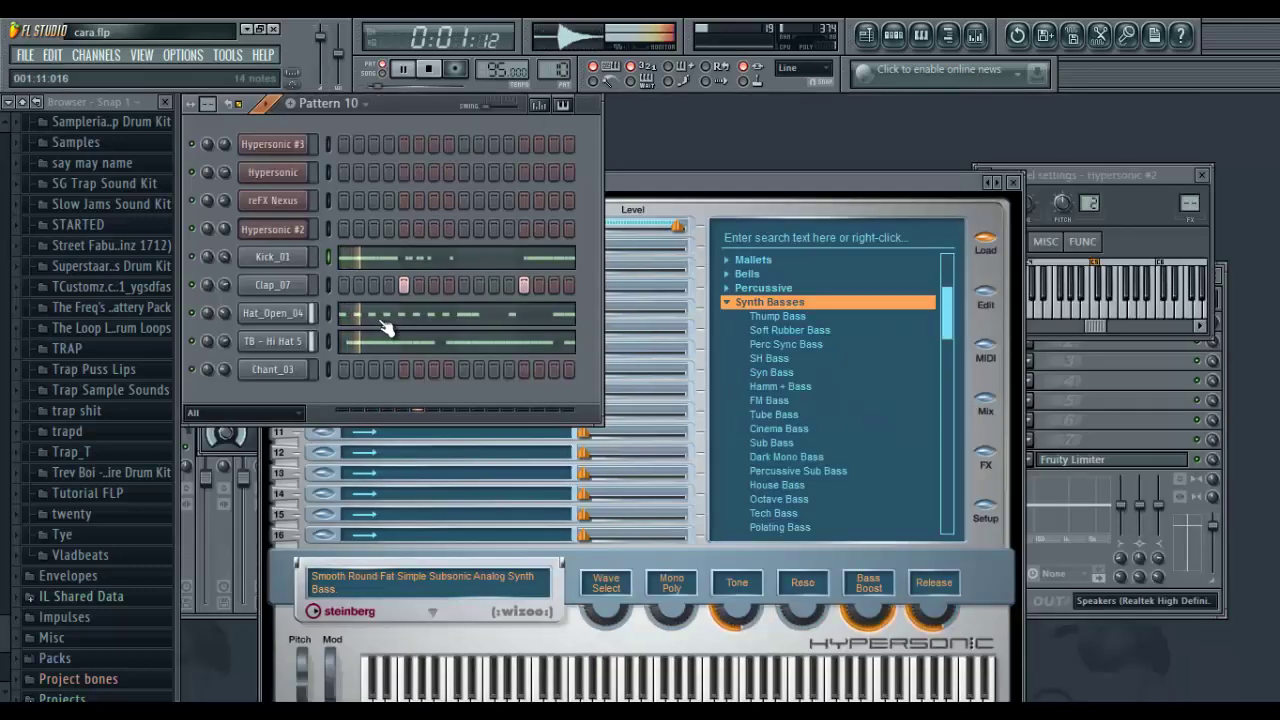
pyautogui.click(395, 320)
pyautogui.moveTo(372, 123); pyautogui.dragTo(843, 147)
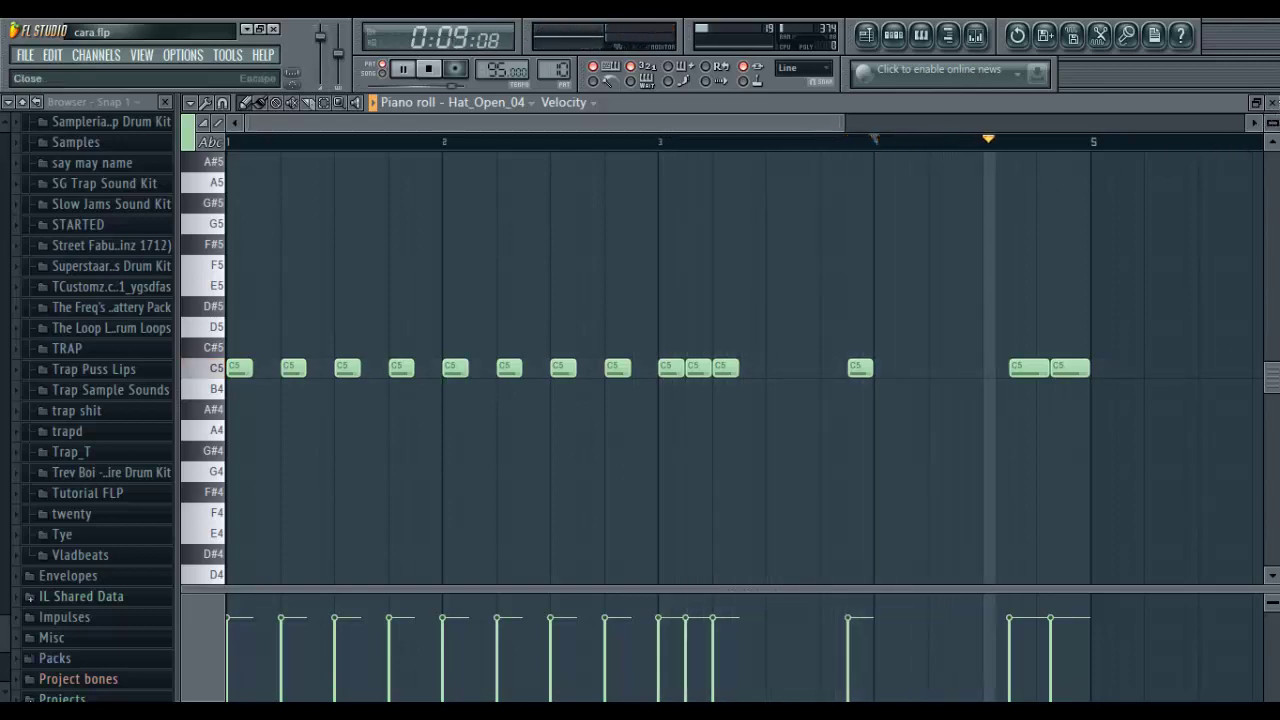
# Switch to Pattern 11 and inspect the Bright Legato Strings patch of Hypersonic #3 within the Strings category.
pyautogui.click(1271, 102)
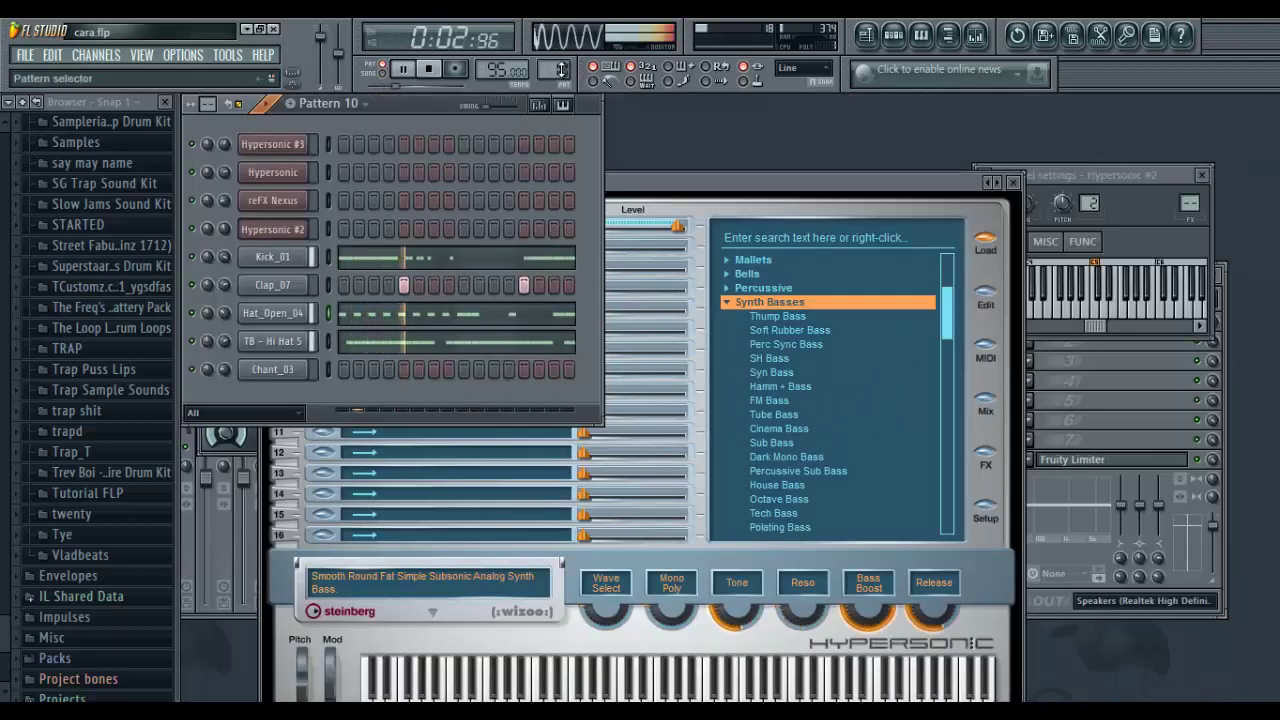
pyautogui.scroll(1, 553, 68)
pyautogui.click(298, 146)
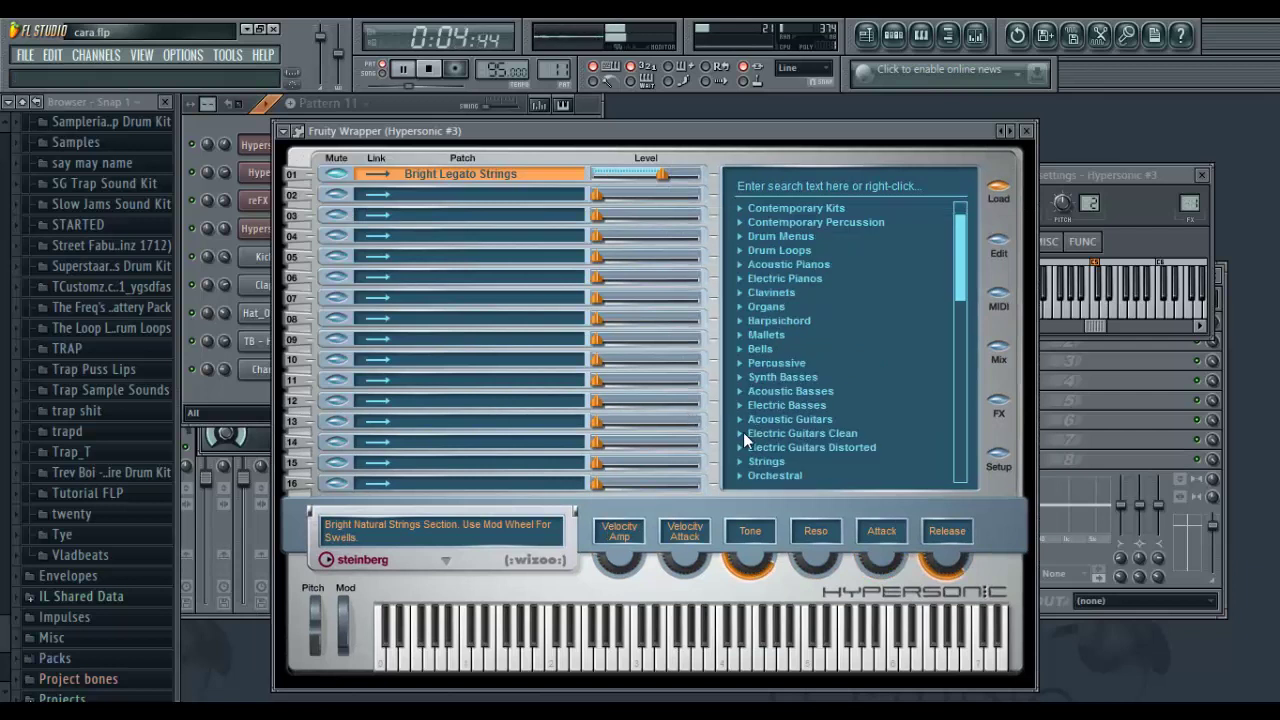
pyautogui.click(741, 460)
pyautogui.scroll(-2, 794, 433)
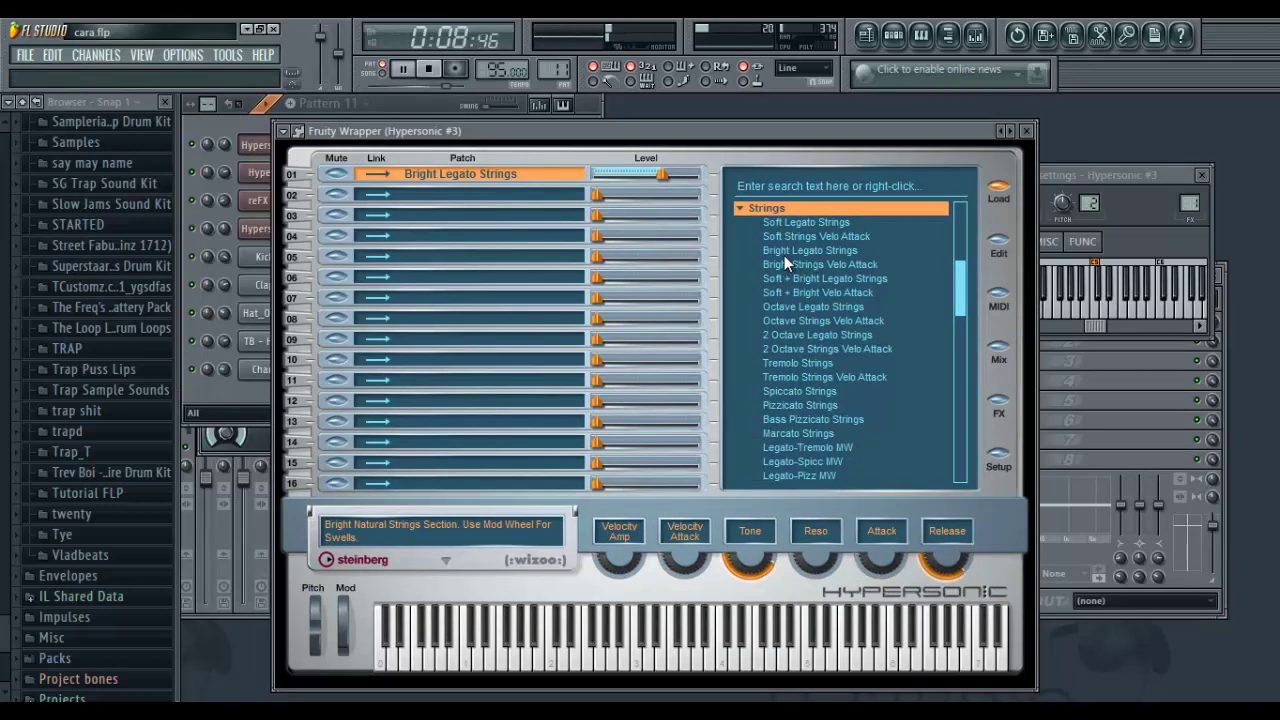
pyautogui.click(1026, 130)
# Examine the Hypersonic #3 notes of Pattern 11 in the piano roll across all bars.
pyautogui.click(483, 157)
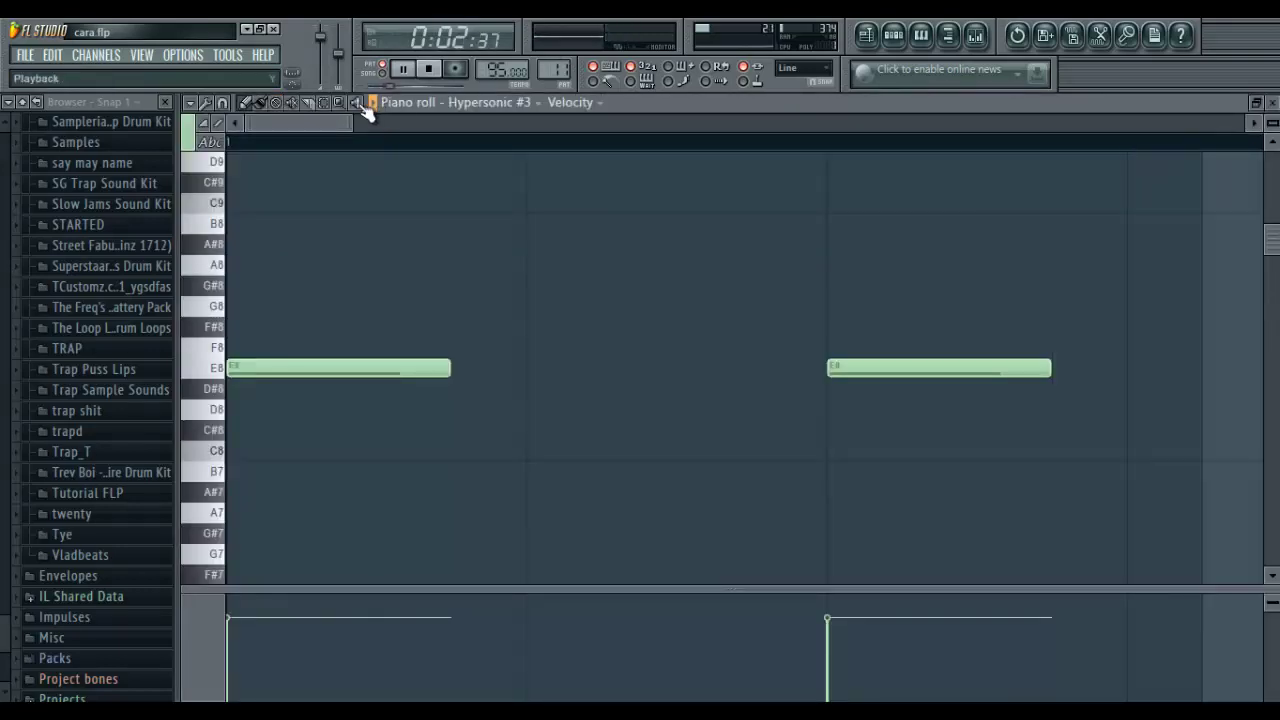
pyautogui.scroll(-3, 808, 137)
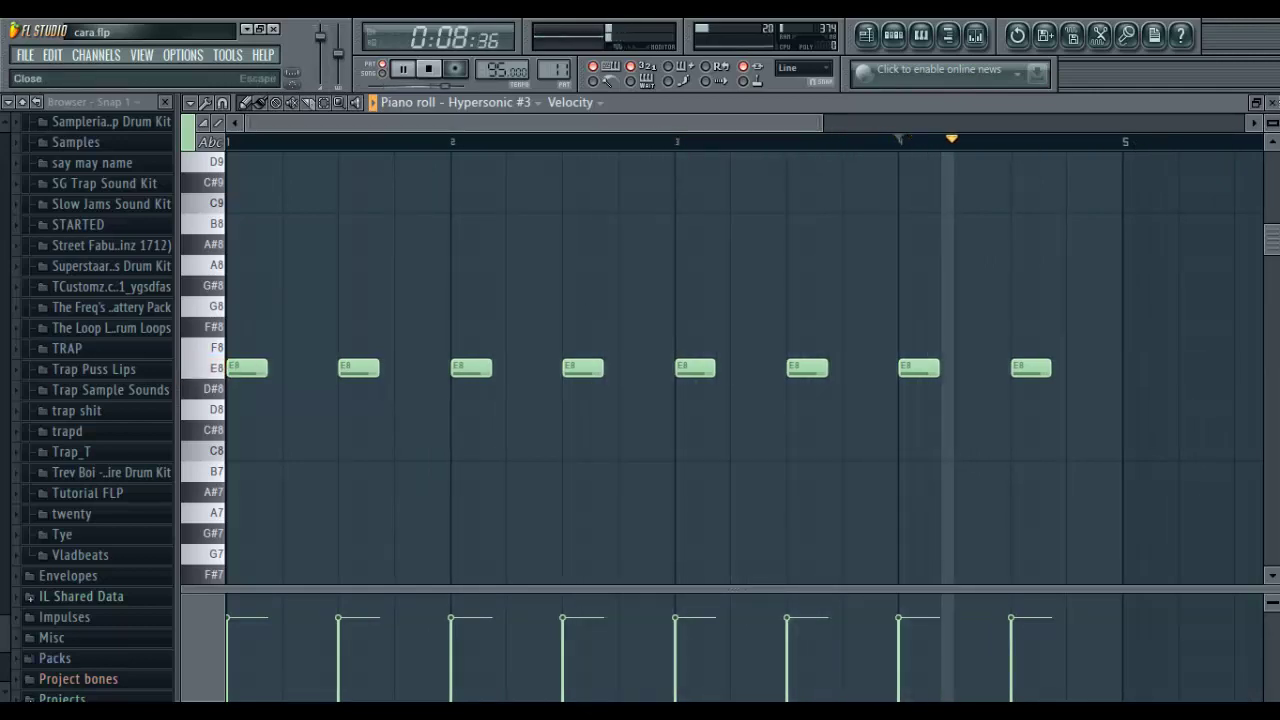
pyautogui.press('Escape')
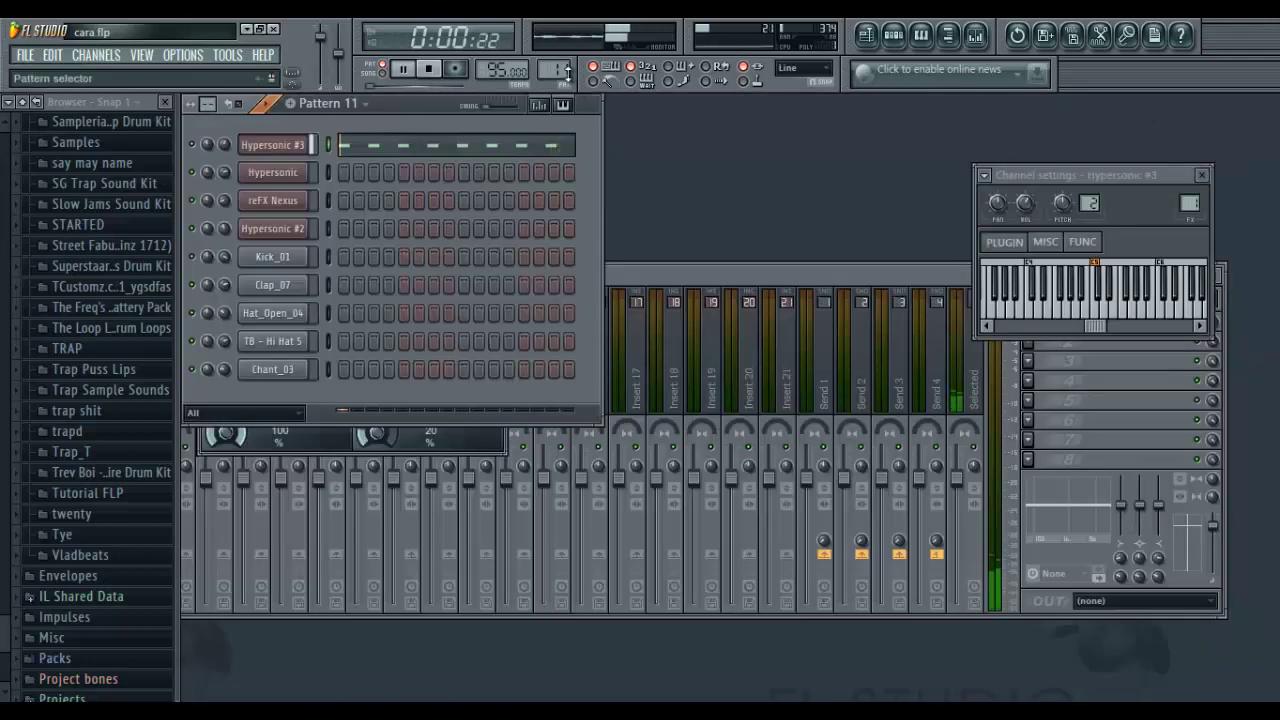
# Switch to Pattern 12 and examine its reFX Nexus and Hypersonic #2 notes in the piano roll across all bars.
pyautogui.scroll(1, 568, 72)
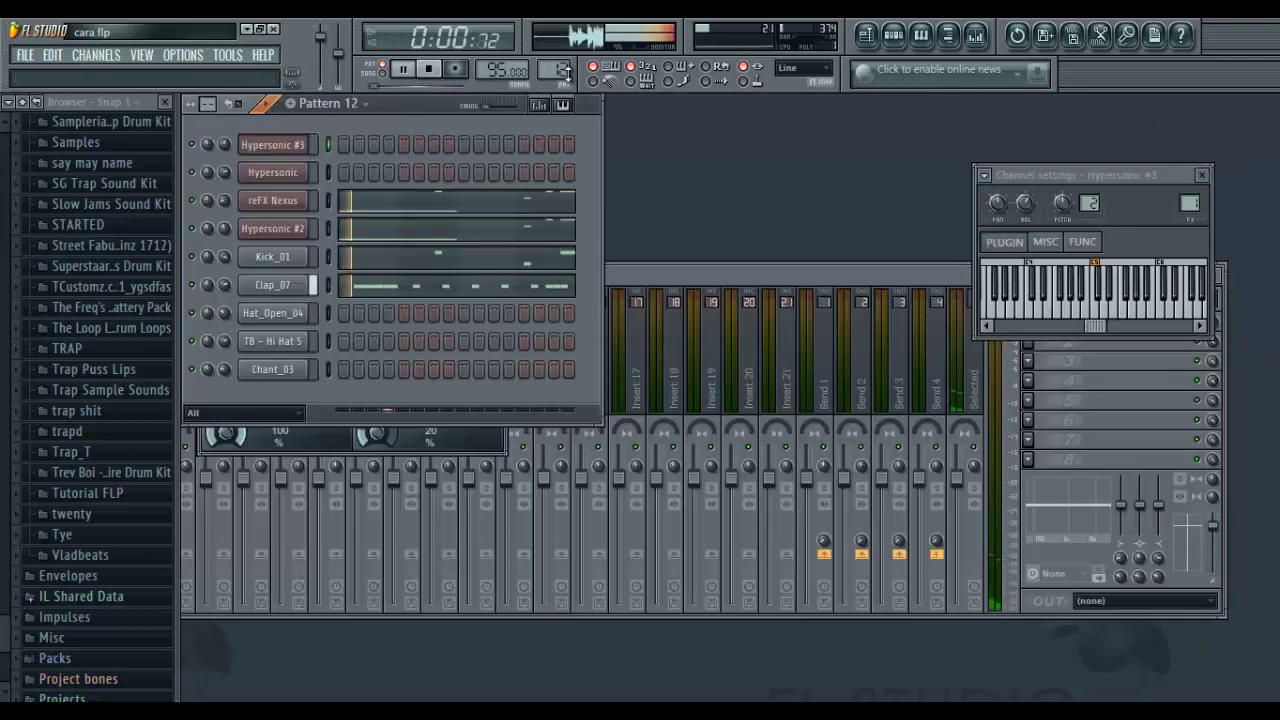
pyautogui.click(366, 204)
pyautogui.scroll(-1, 1017, 155)
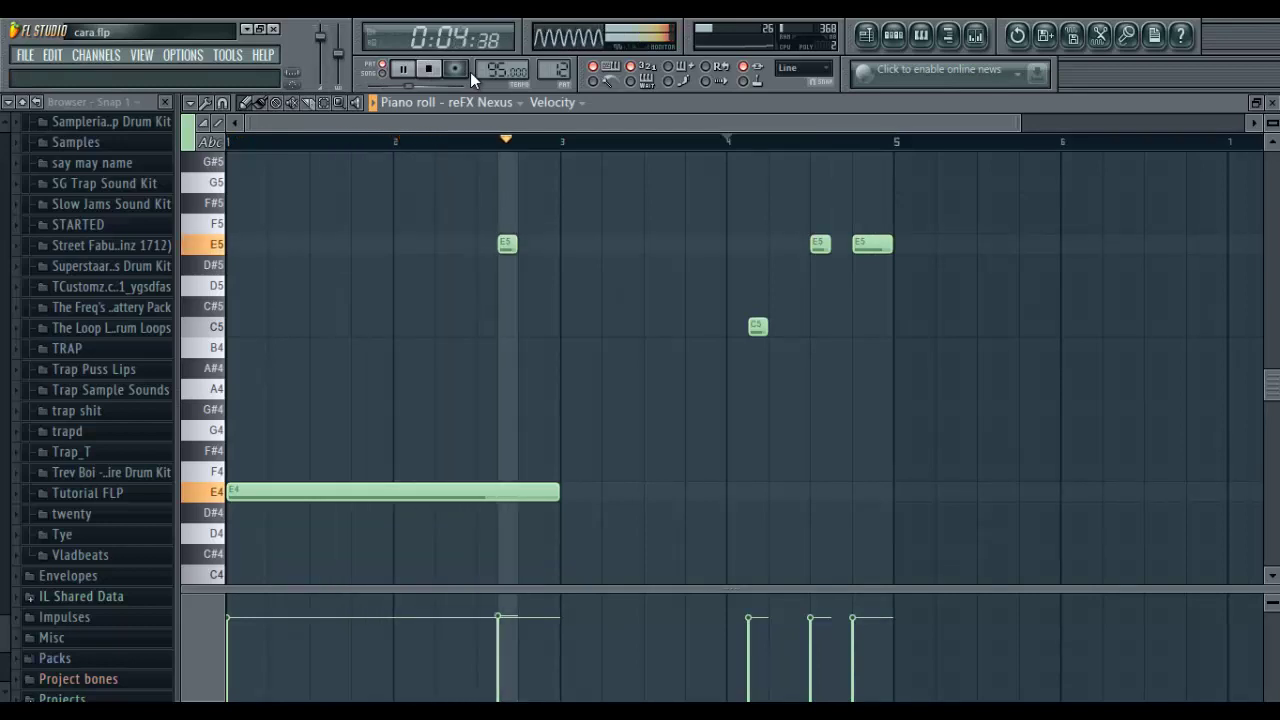
pyautogui.click(1272, 103)
pyautogui.click(515, 218)
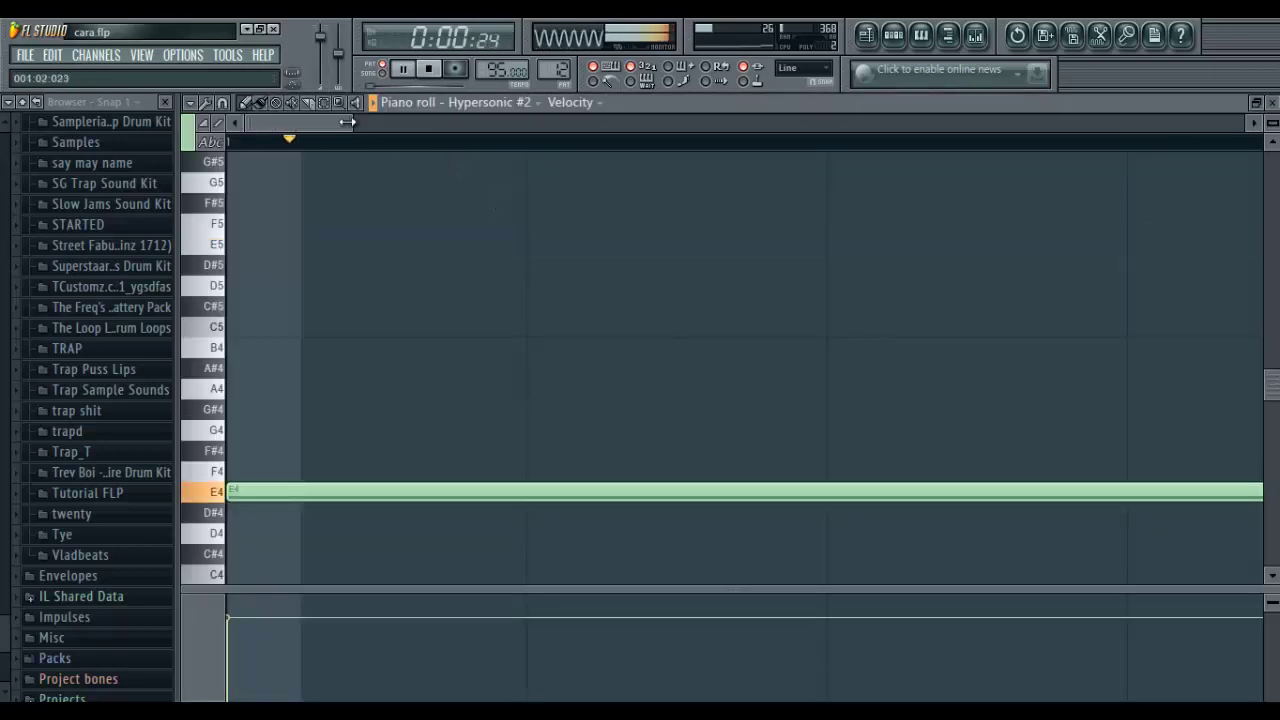
pyautogui.moveTo(338, 124); pyautogui.dragTo(1031, 154)
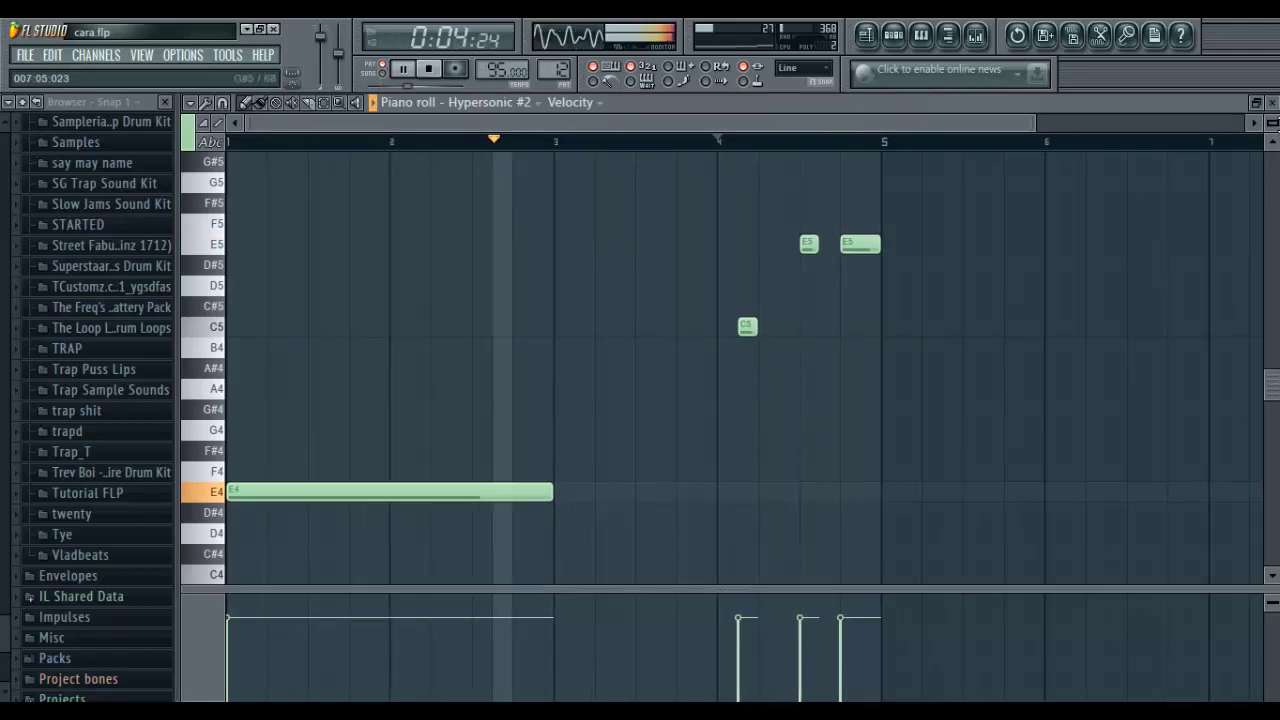
pyautogui.press('F7')
# Examine the Kick_01 and Clap_07 notes of Pattern 12 in the piano roll across all bars.
pyautogui.click(428, 257)
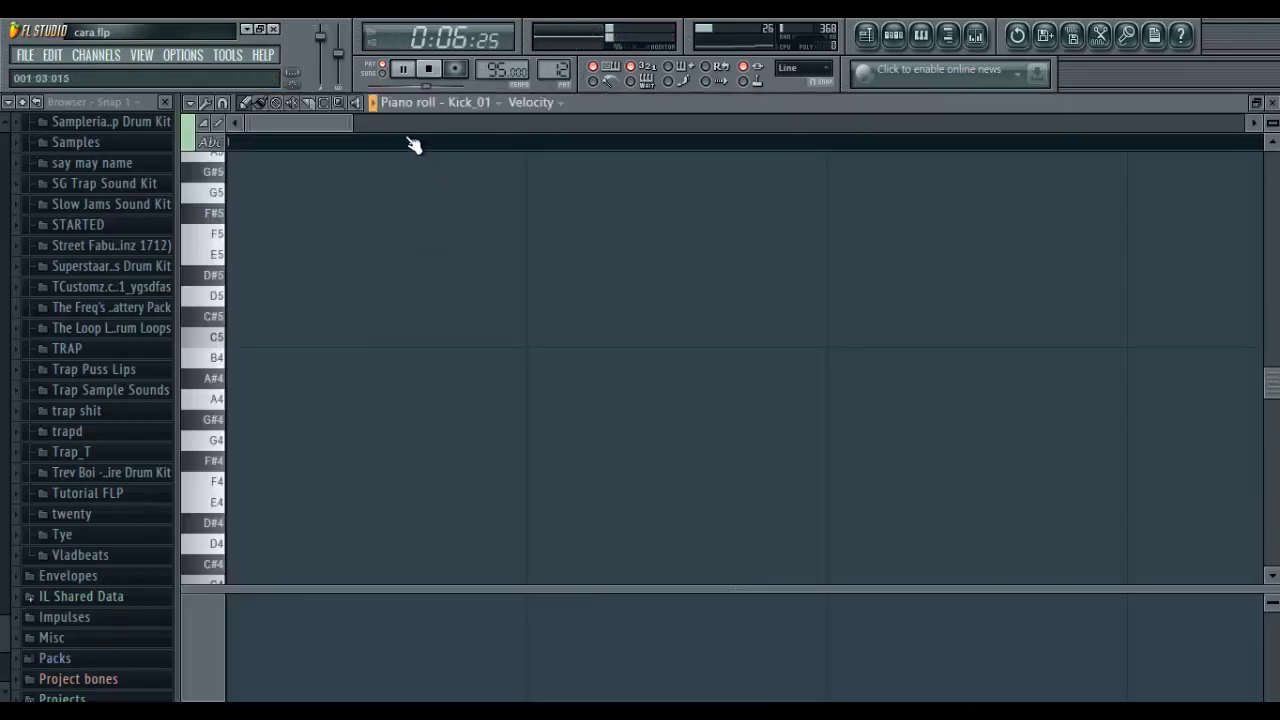
pyautogui.moveTo(357, 118); pyautogui.dragTo(1040, 190)
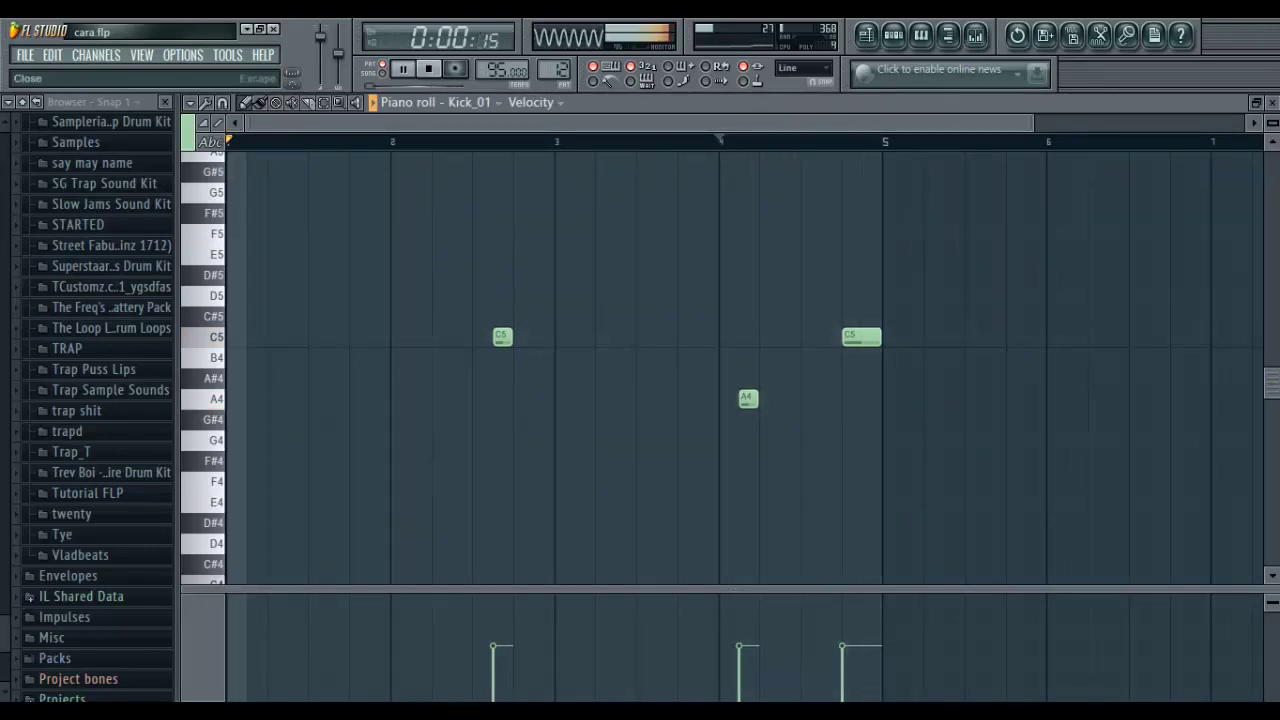
pyautogui.click(1271, 102)
pyautogui.click(497, 290)
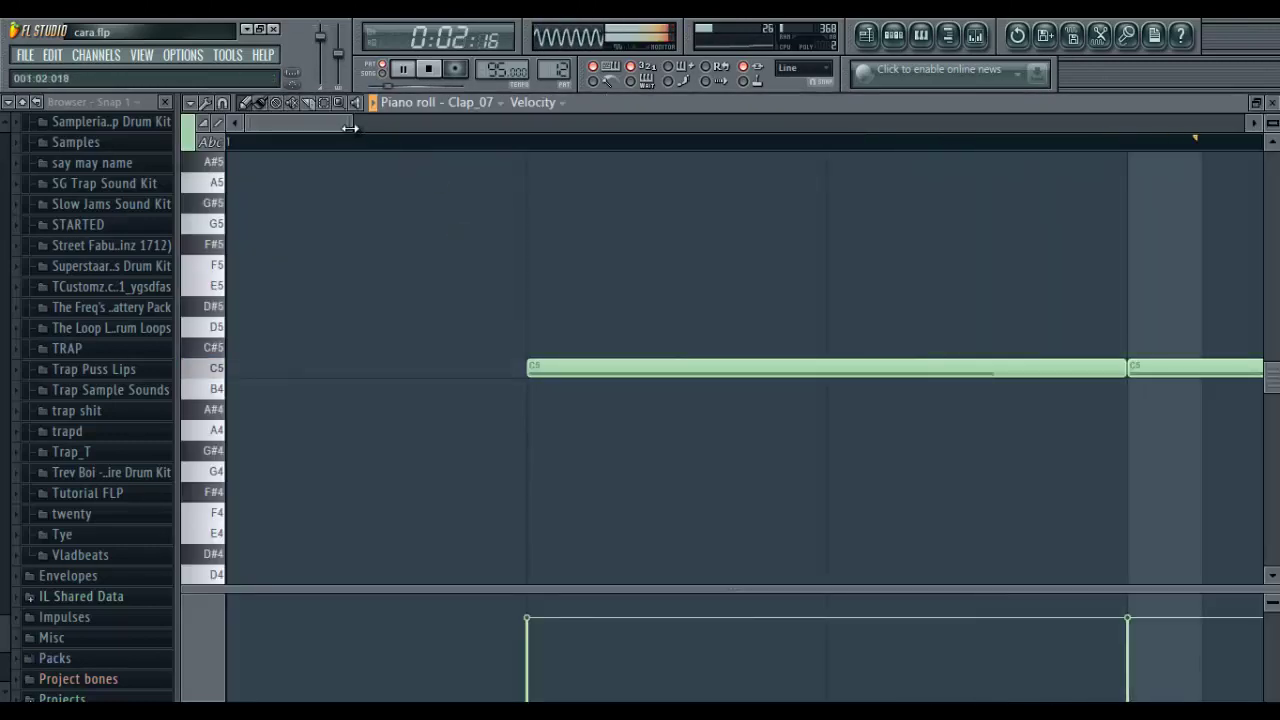
pyautogui.moveTo(352, 122); pyautogui.dragTo(919, 177)
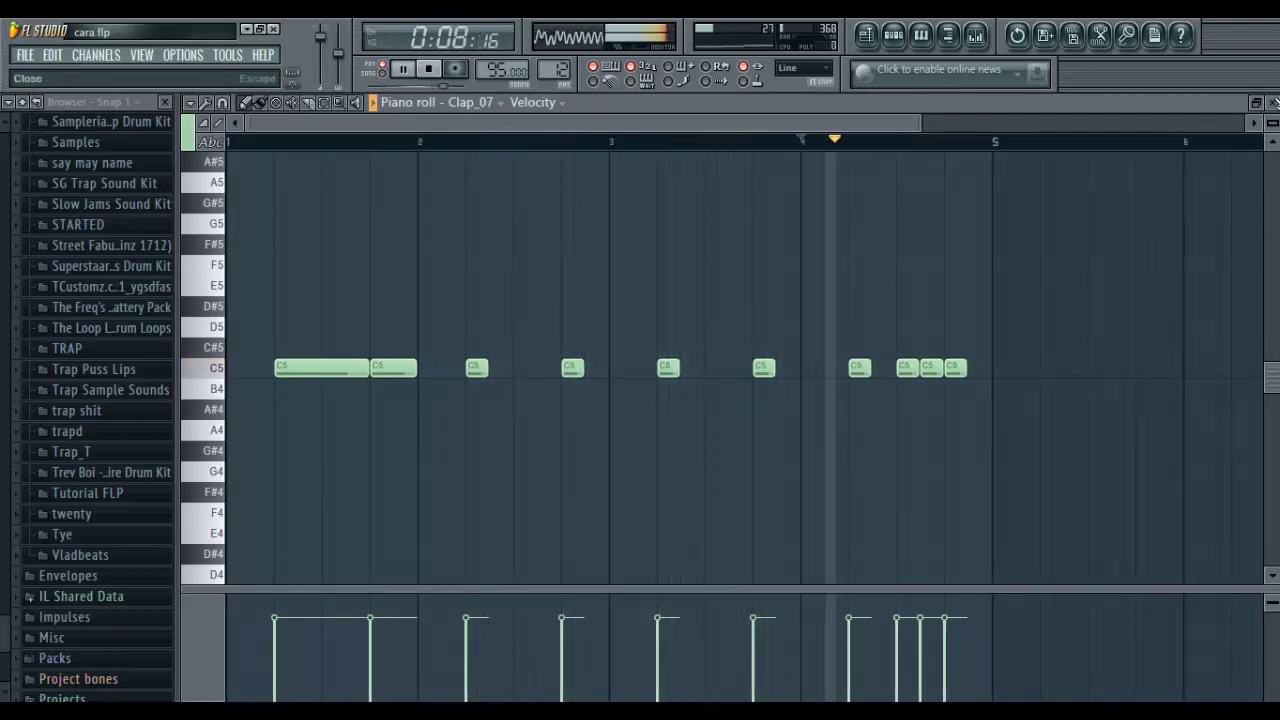
pyautogui.click(1275, 103)
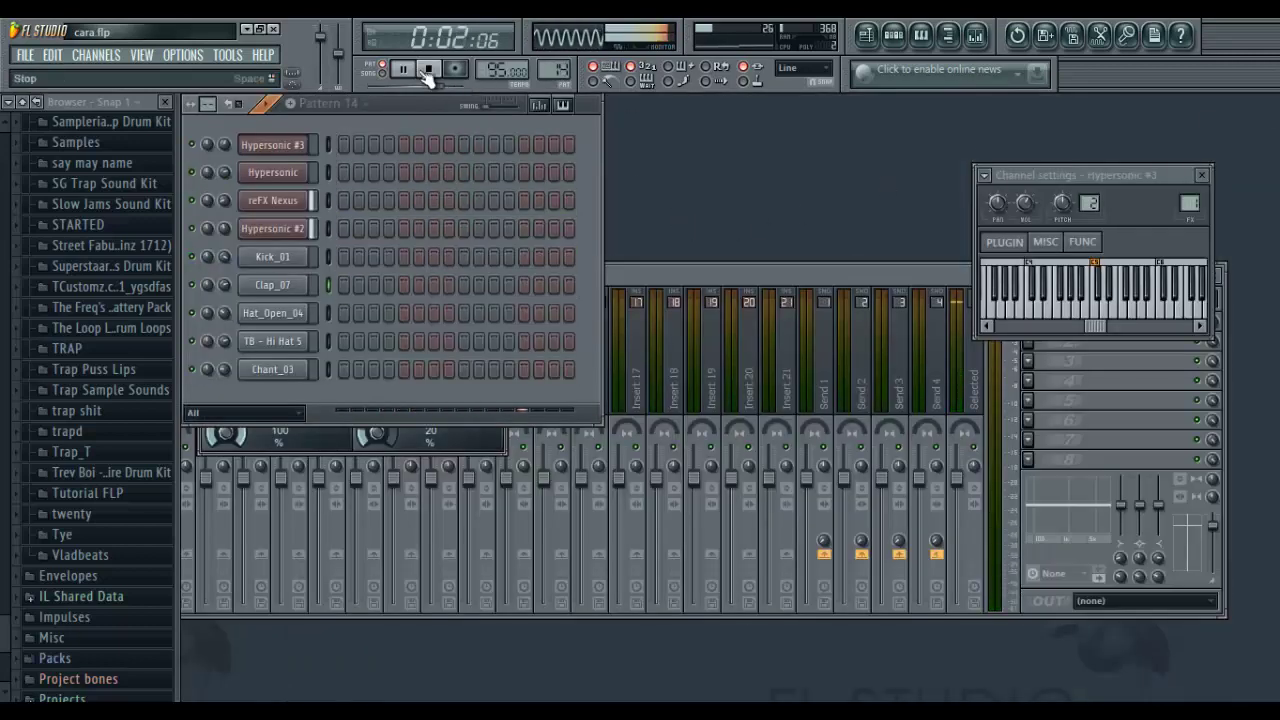
# Switch to Pattern 13, stop the pattern playback and open the playlist to view the song arrangement.
pyautogui.scroll(-1, 561, 78)
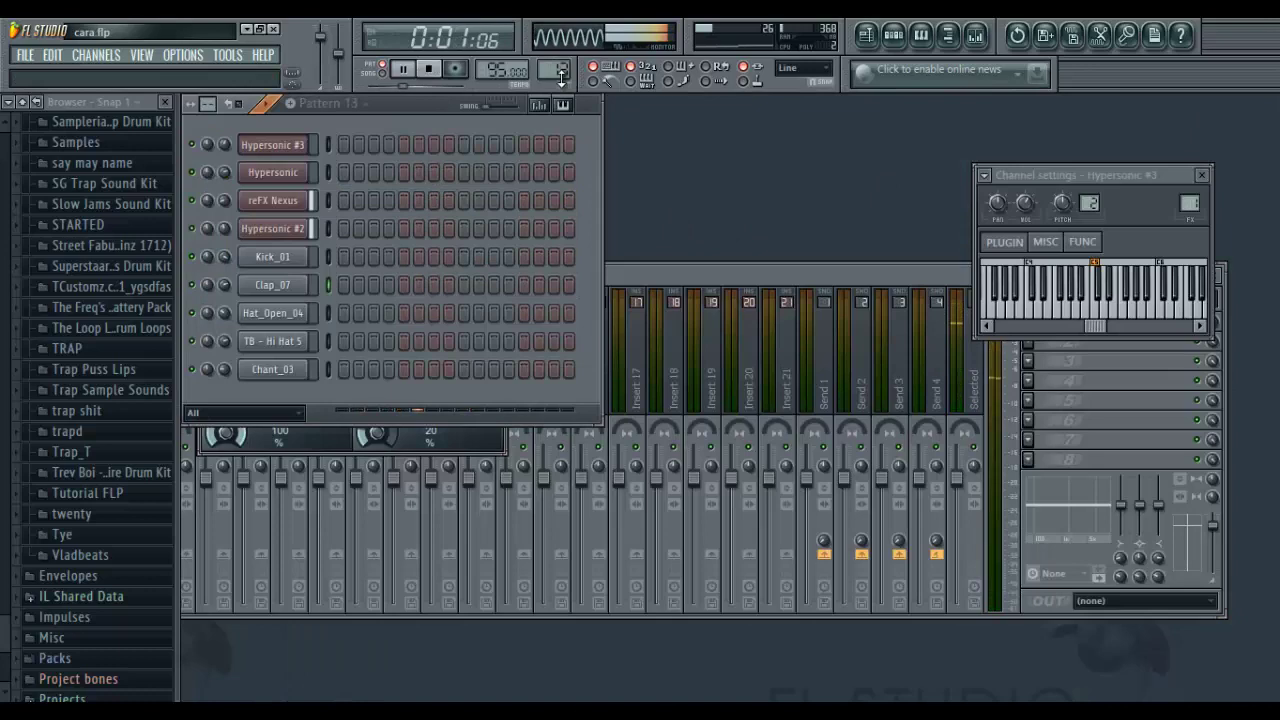
pyautogui.click(428, 69)
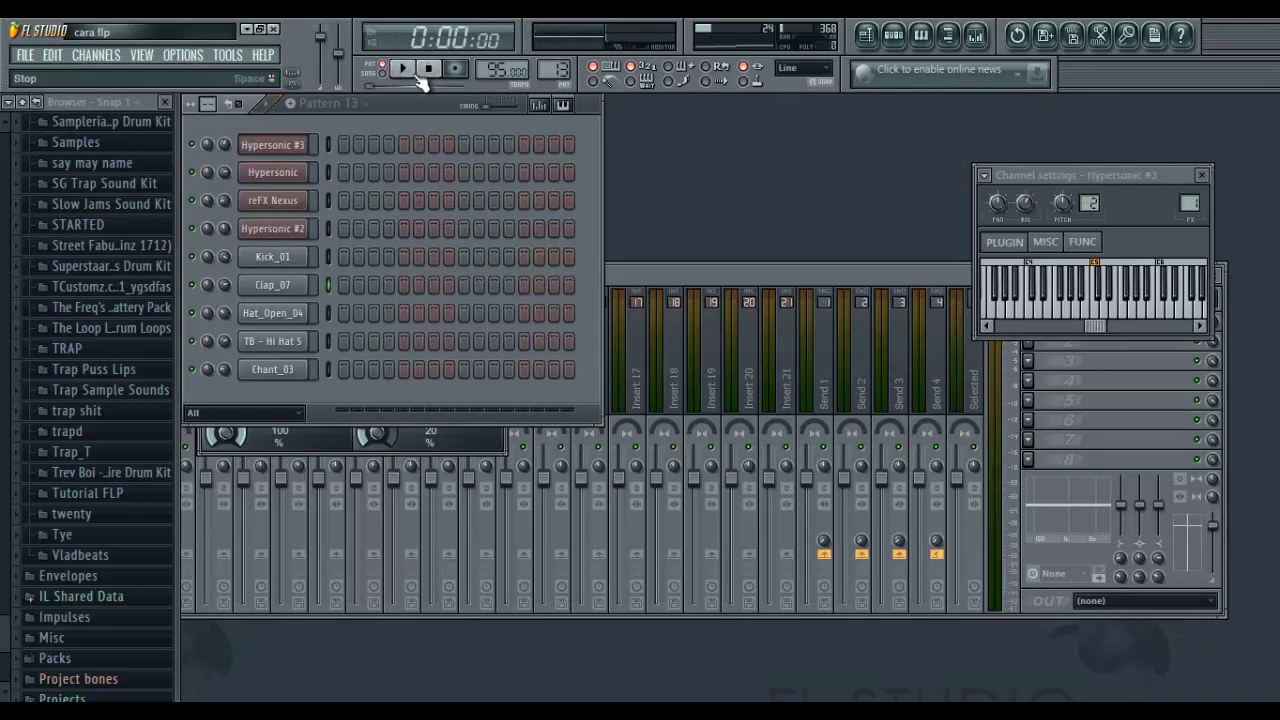
pyautogui.click(975, 35)
pyautogui.click(866, 35)
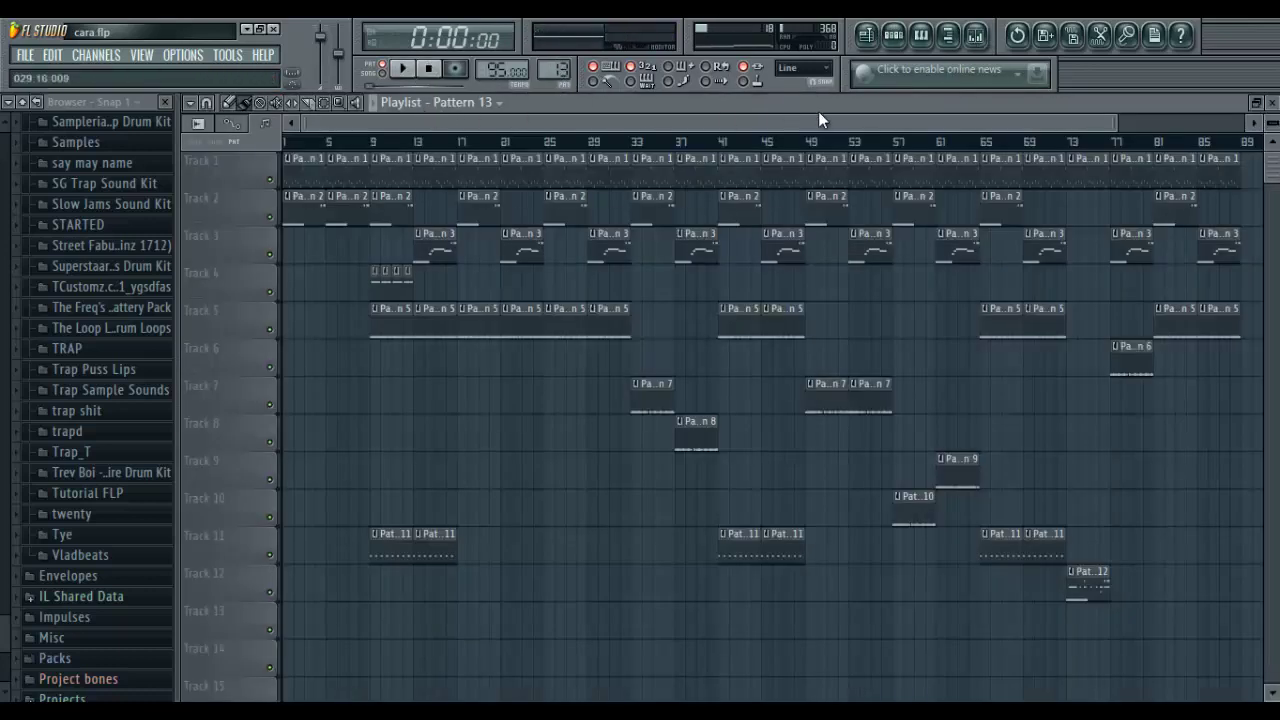
# Play the full song arrangement from about bar 56 in the playlist and stop it after listening.
pyautogui.click(883, 145)
pyautogui.click(402, 69)
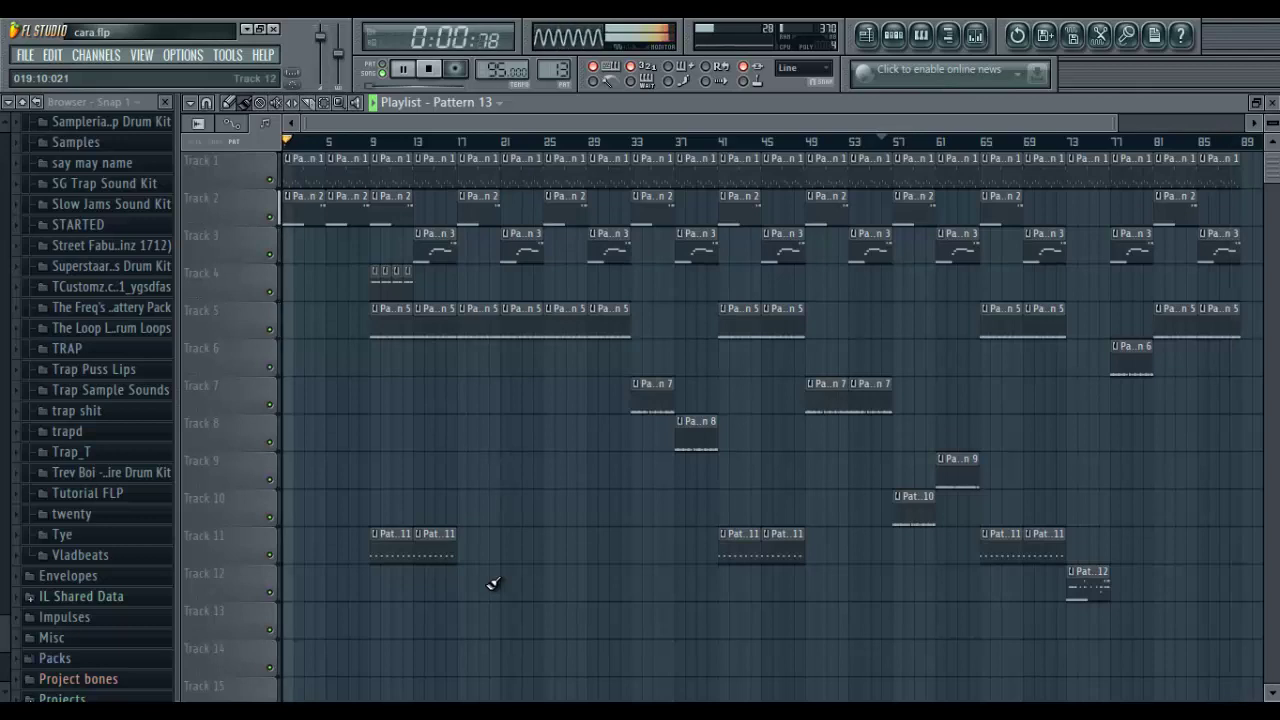
pyautogui.press('space')
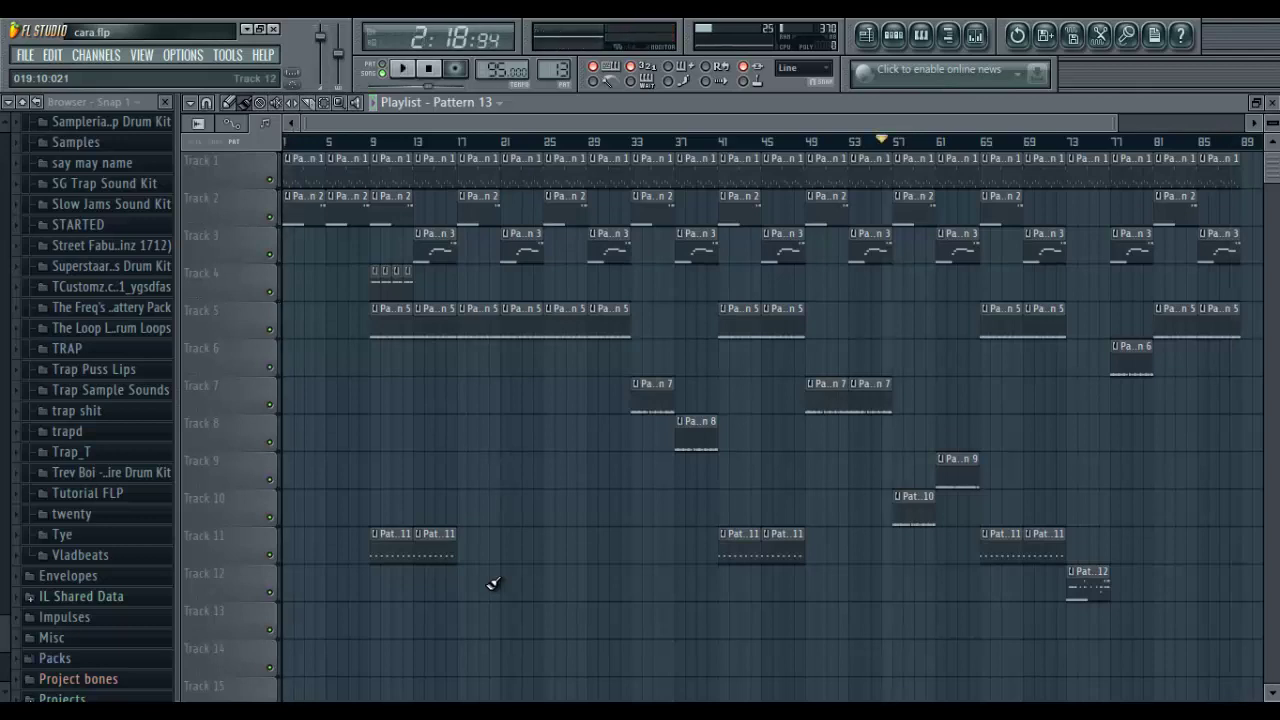